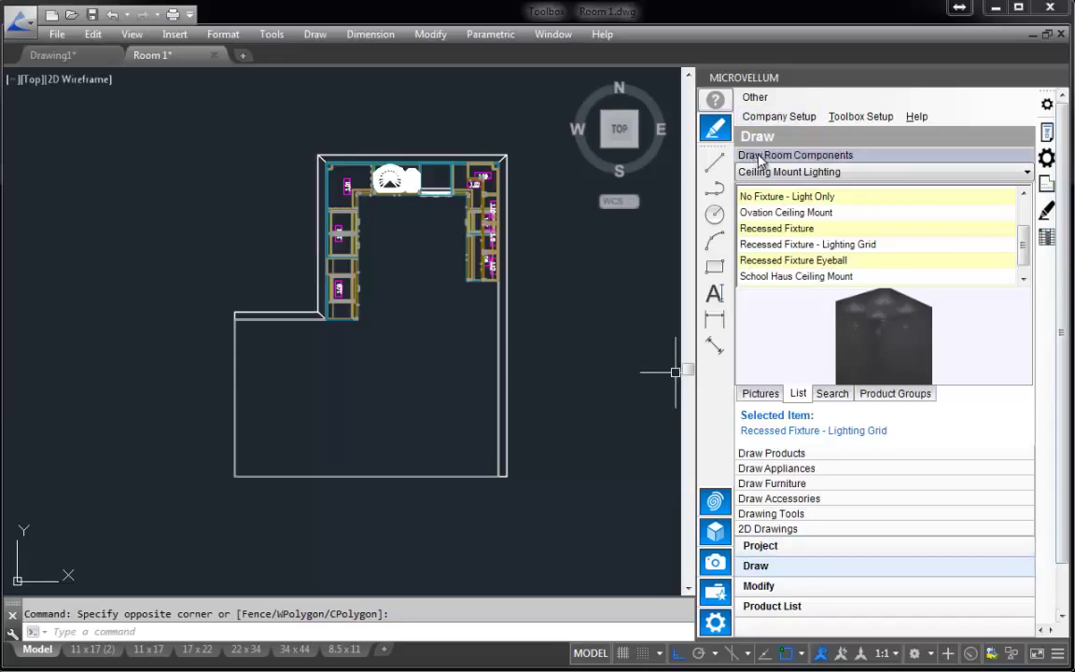
- Start drawing the Recessed Fixture - Lighting Grid from Ceiling Mount Lighting and place it in the room plan
click(857, 174)
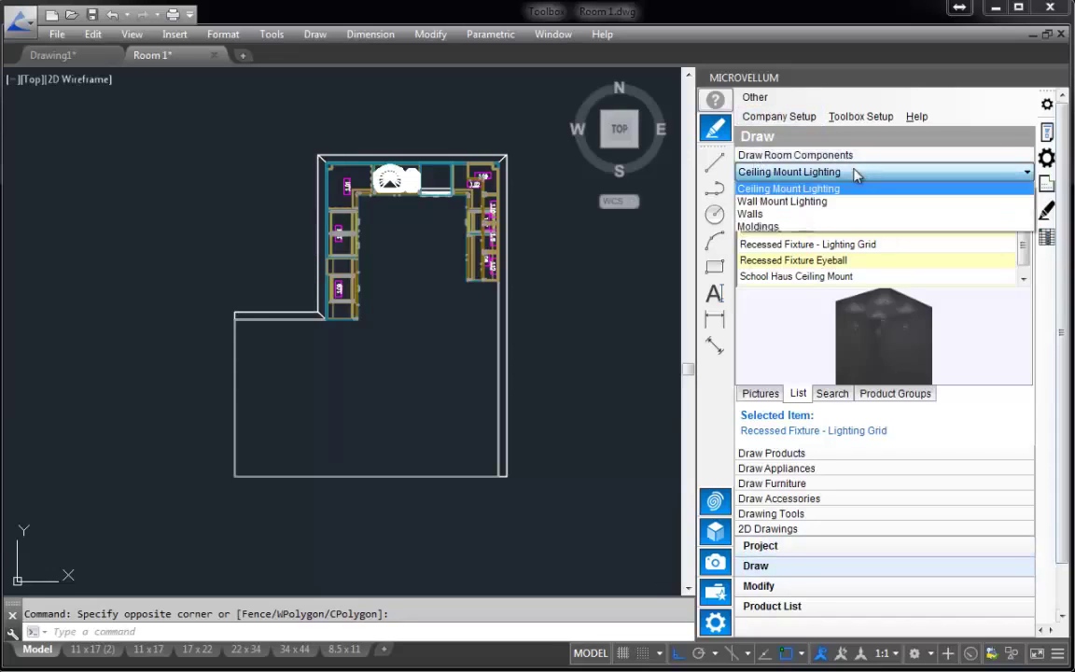
click(786, 190)
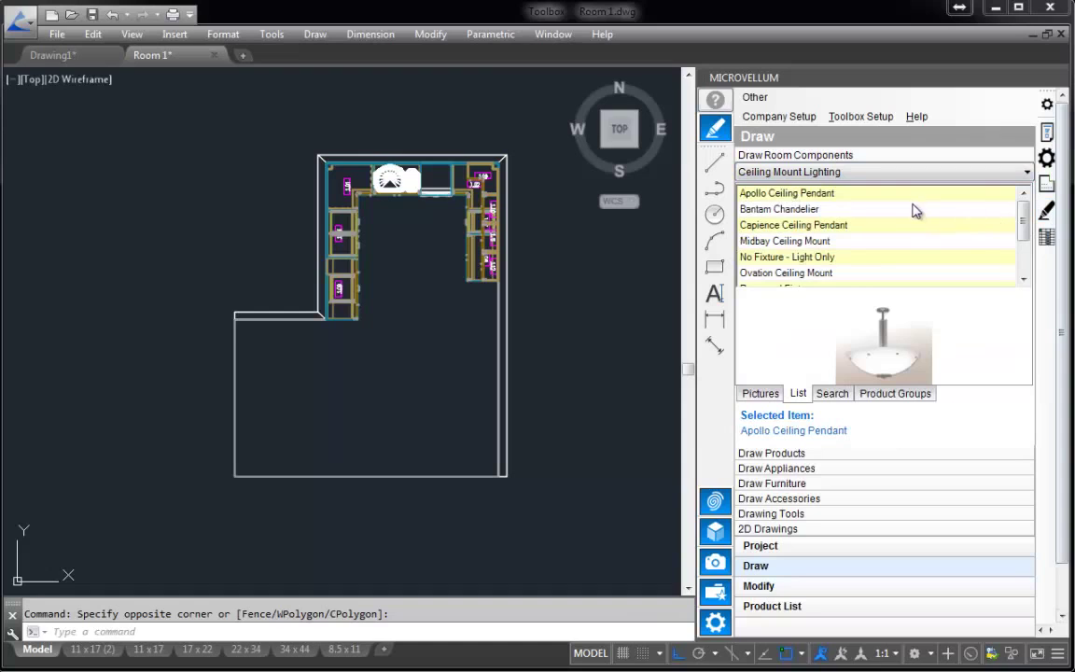
click(886, 213)
click(889, 226)
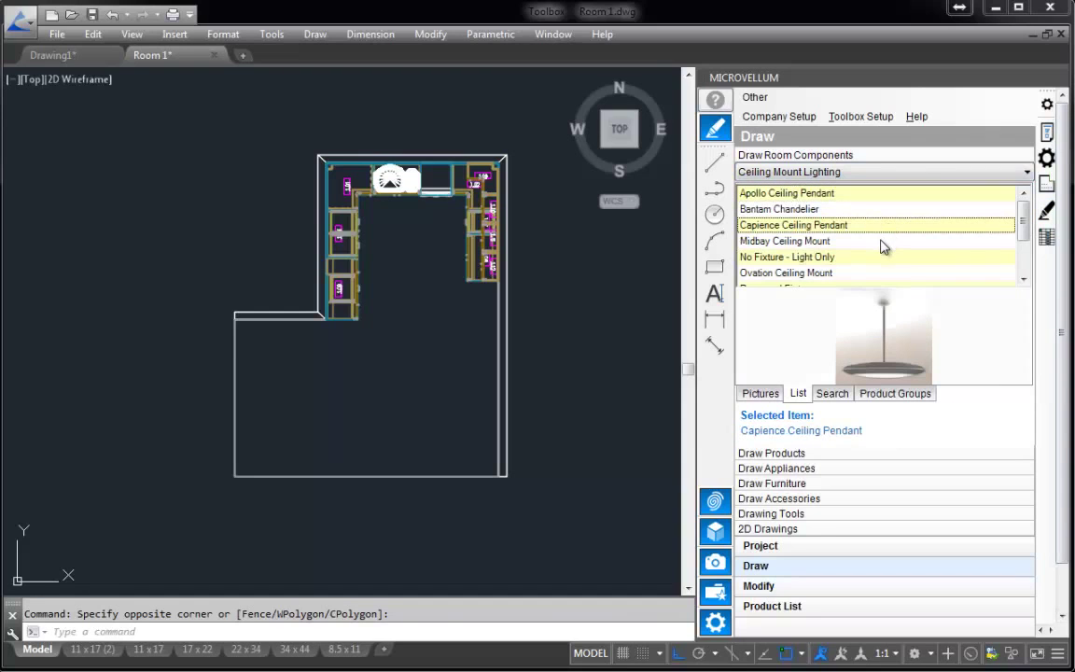
click(881, 241)
scroll(924, 210, down, 2)
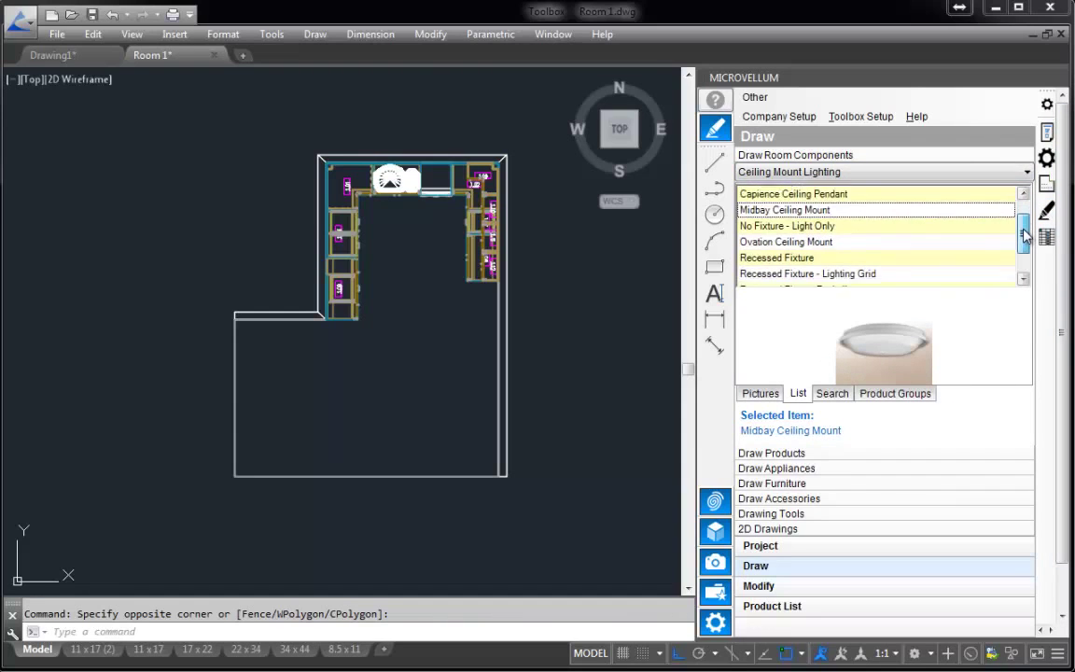
click(884, 232)
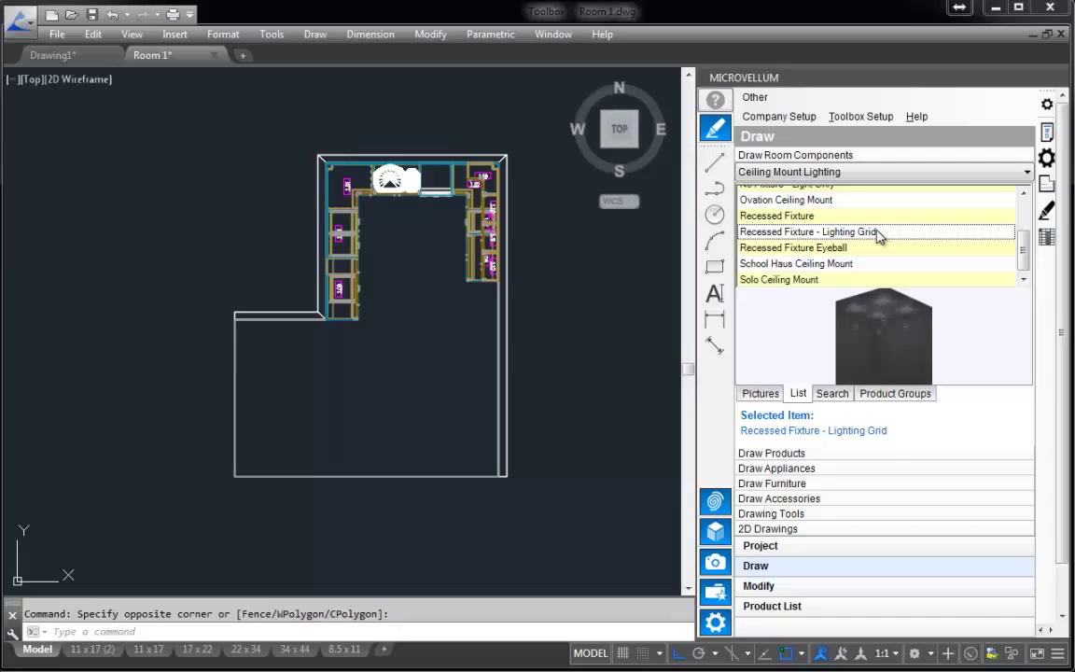
right_click(813, 230)
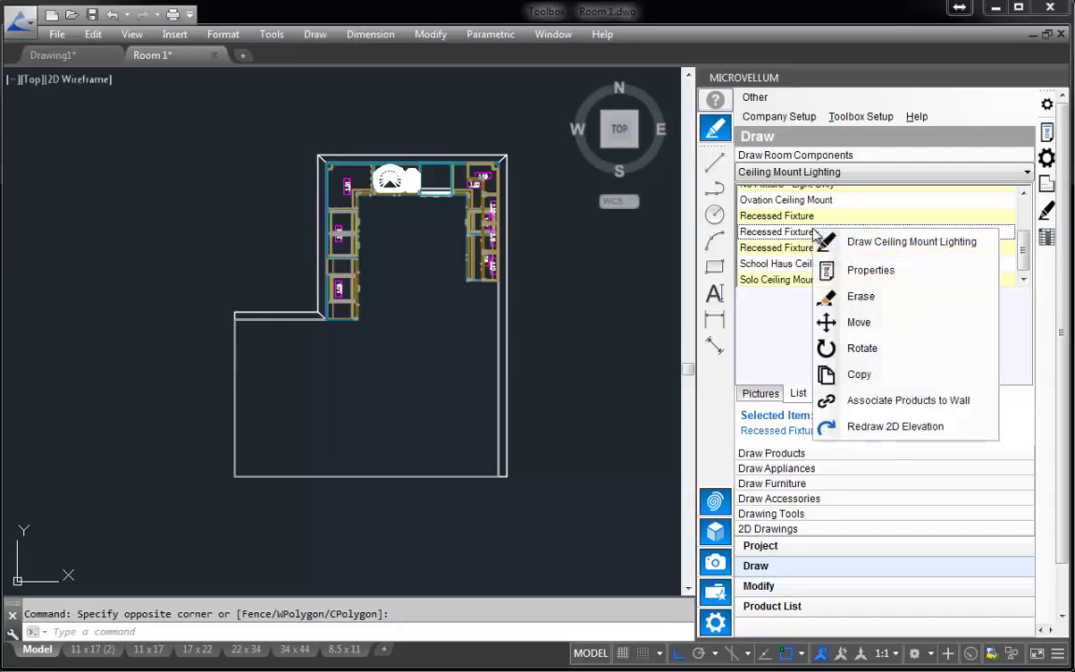
click(892, 242)
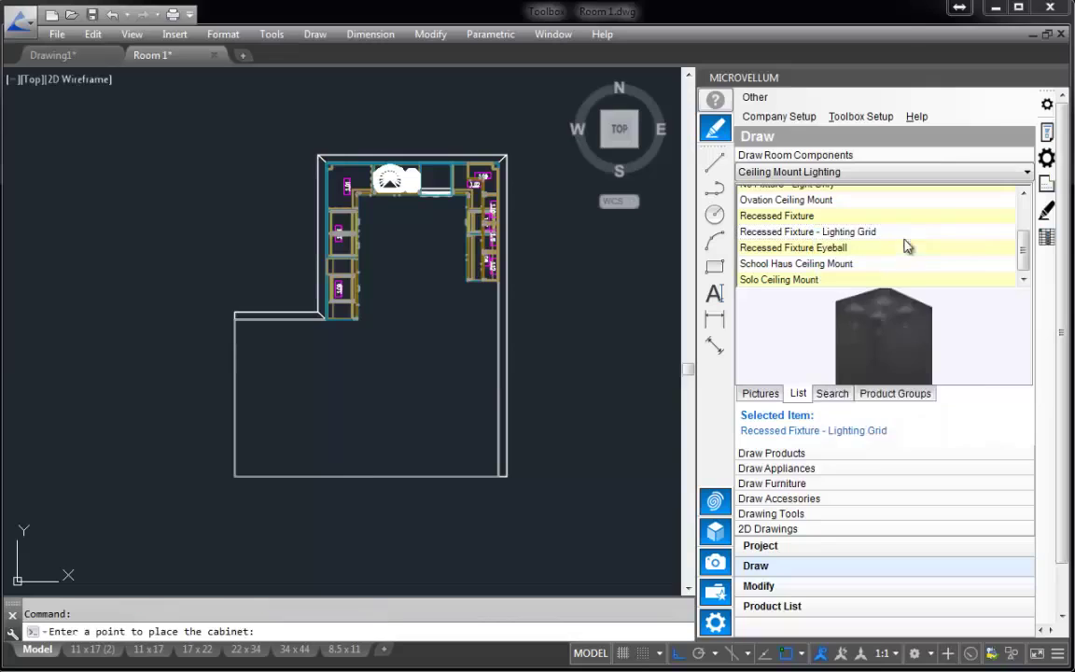
click(369, 345)
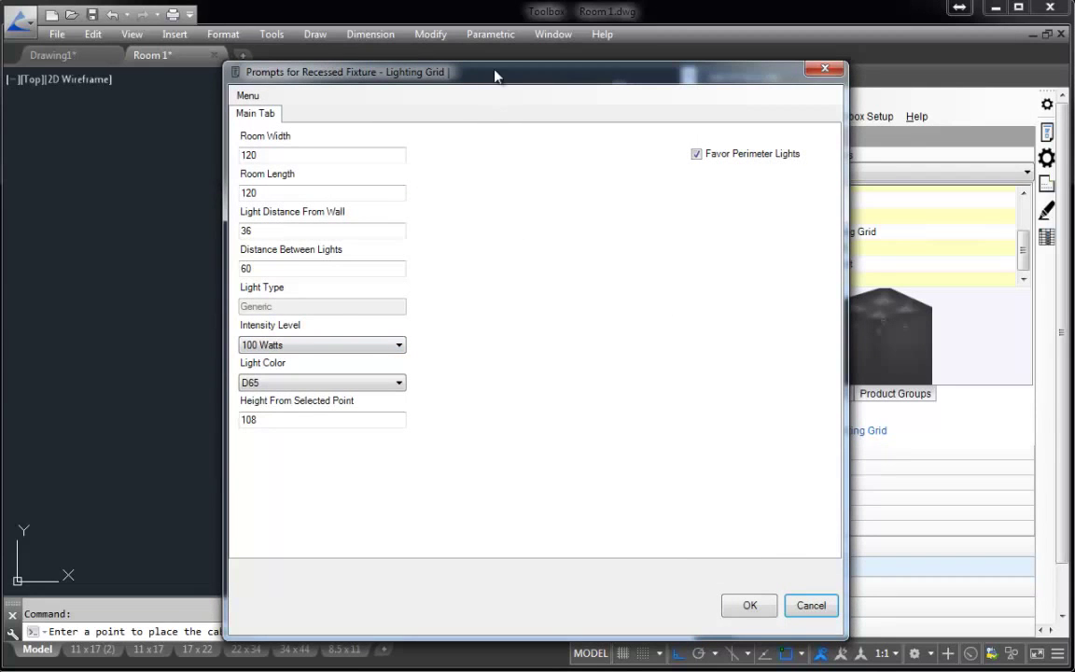
- Set the lighting grid's Room Width to 208 1/32 by picking points on the room's two outer side walls
drag(494, 75, 504, 74)
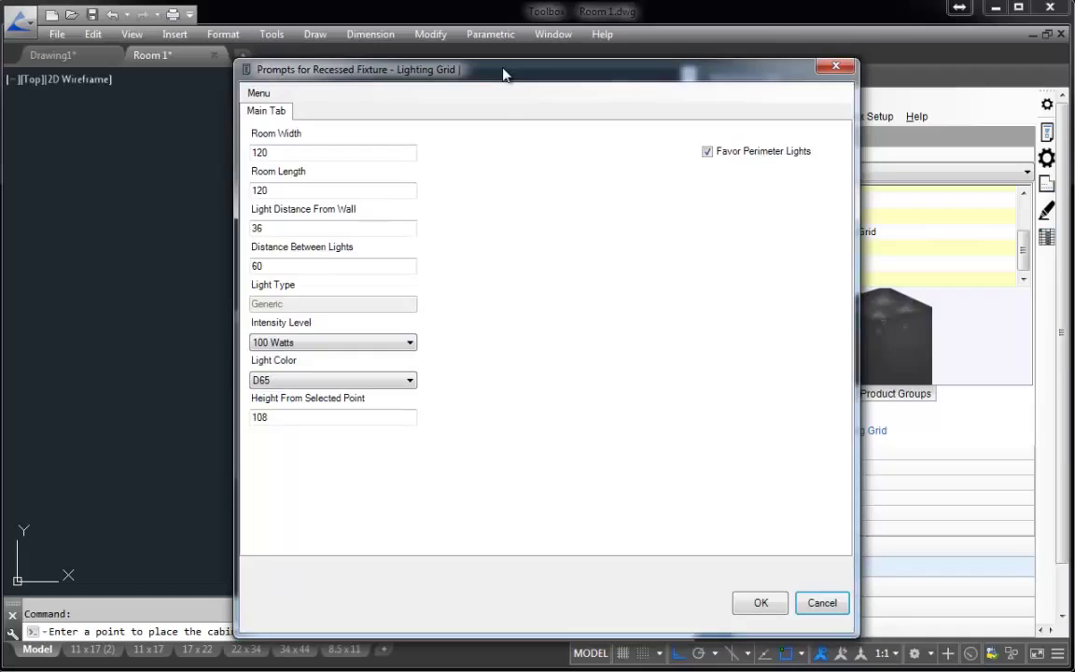
double_click(288, 153)
key(Return)
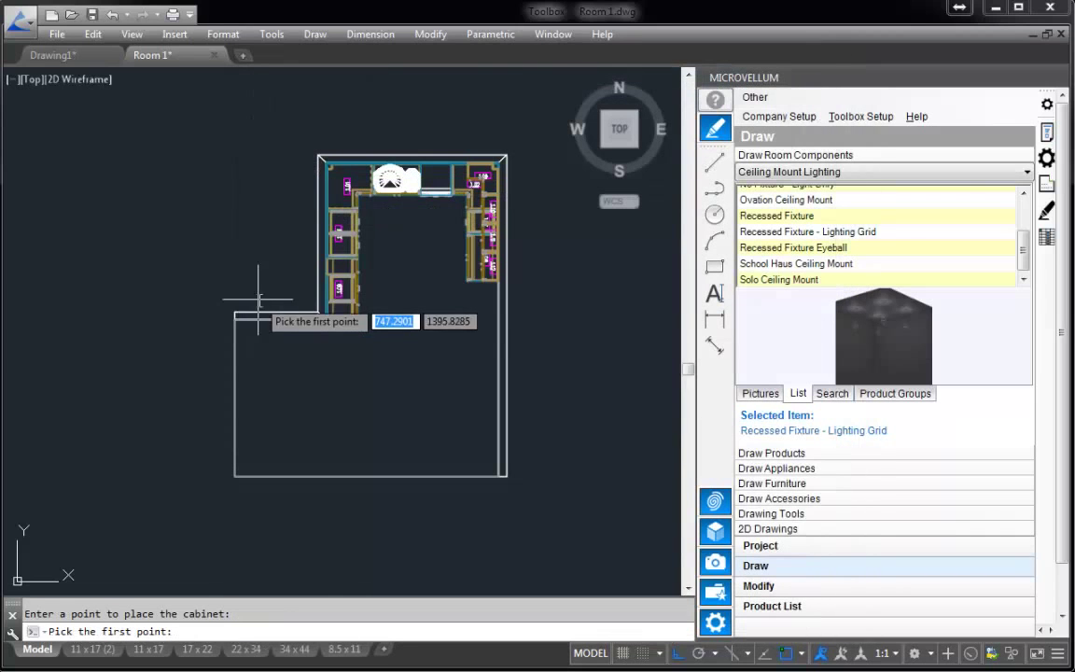
click(233, 310)
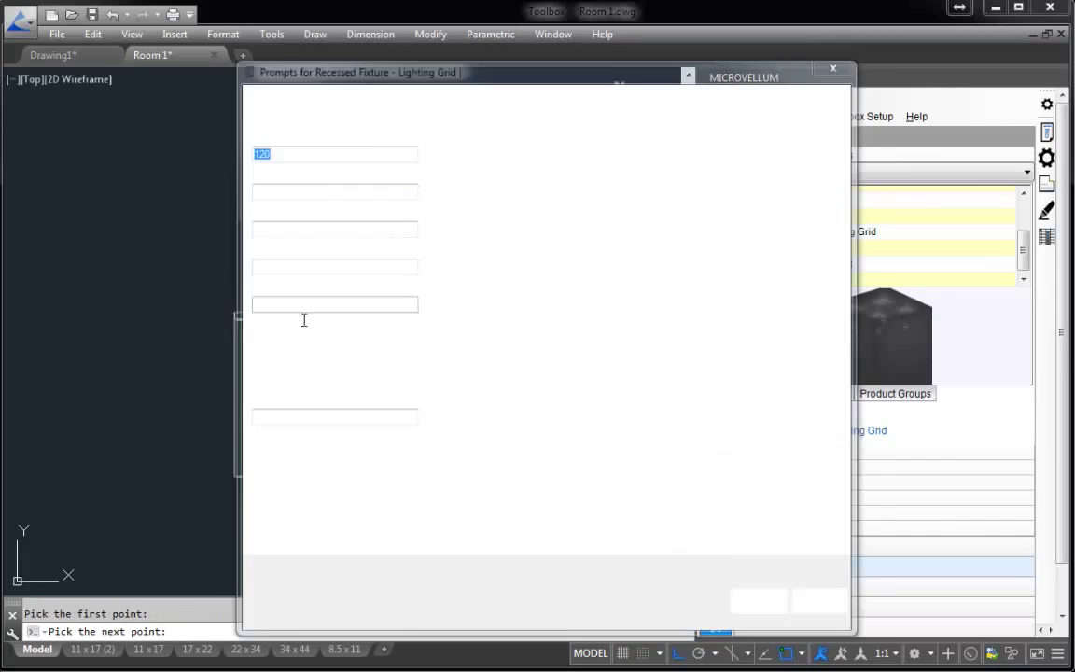
click(508, 312)
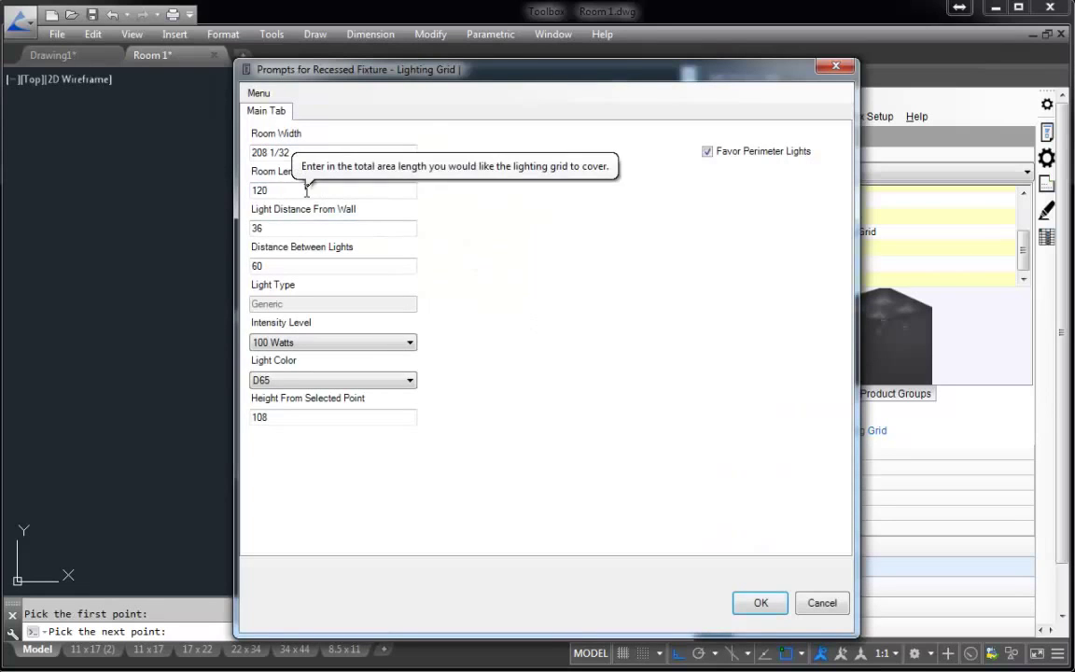
- Set the grid's Room Length to 244 19/32 by picking points between the back wall and front edge, and generate the lights
key(Return)
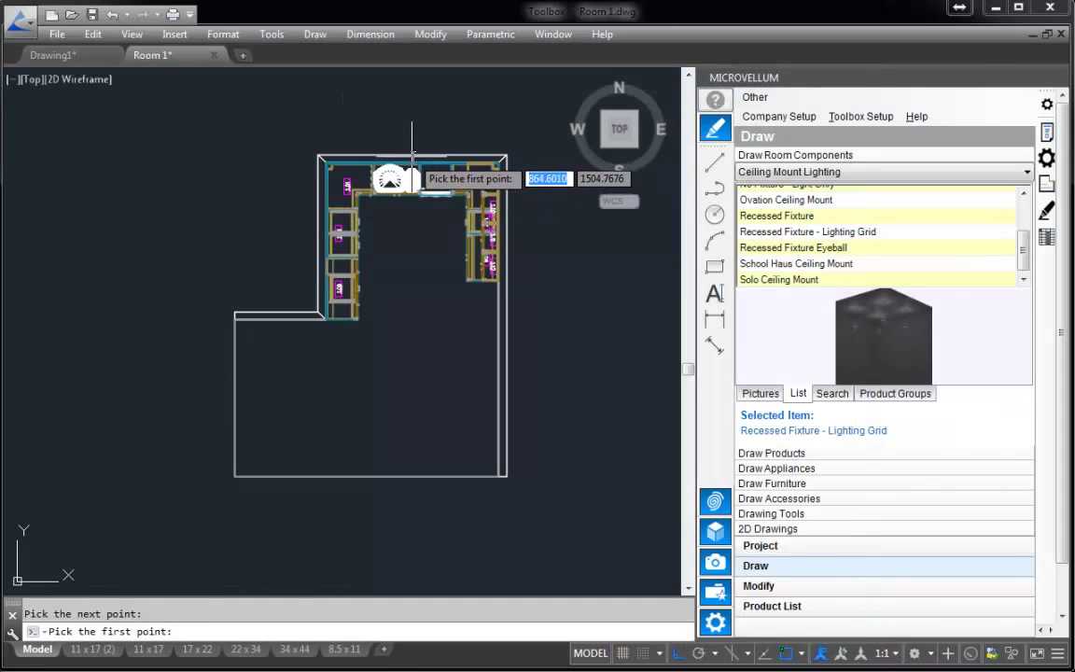
click(411, 159)
click(411, 477)
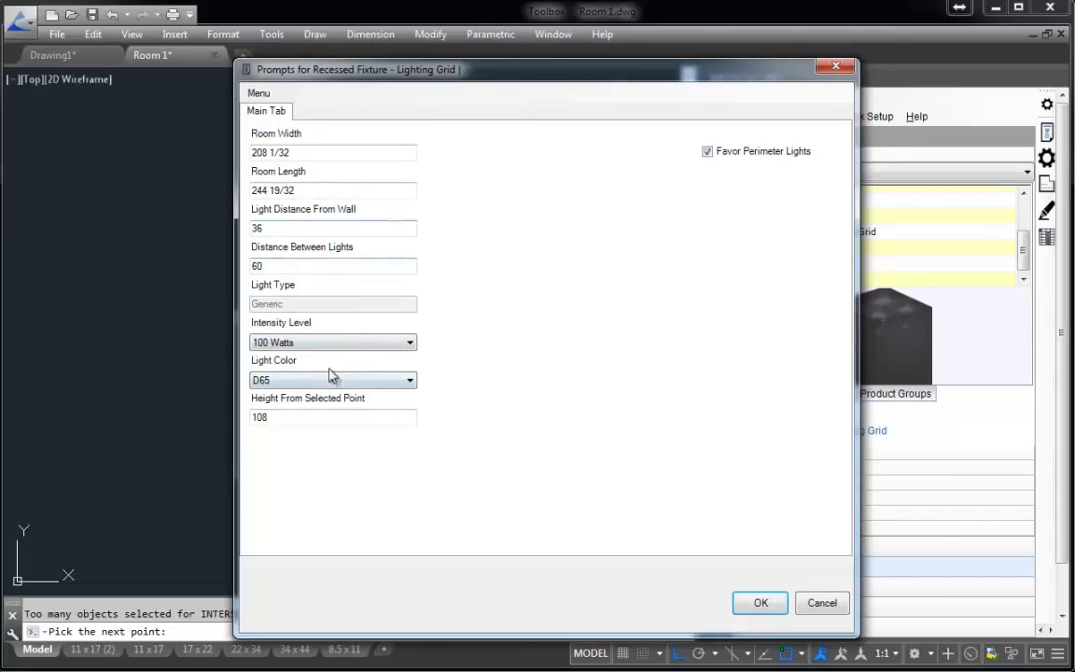
mouse_move(319, 355)
click(762, 615)
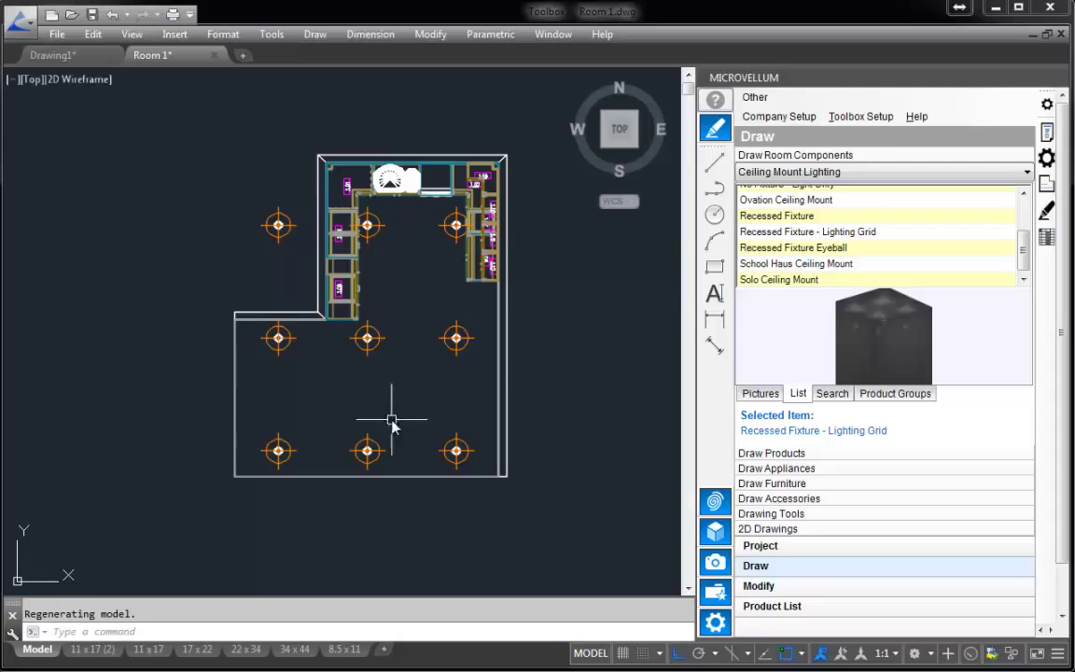
- Switch the drawing to the southwest isometric view and regenerate the model with the base cabinets in close-up
mouse_move(417, 403)
middle_down()
mouse_move(429, 407)
mouse_move(415, 404)
middle_up()
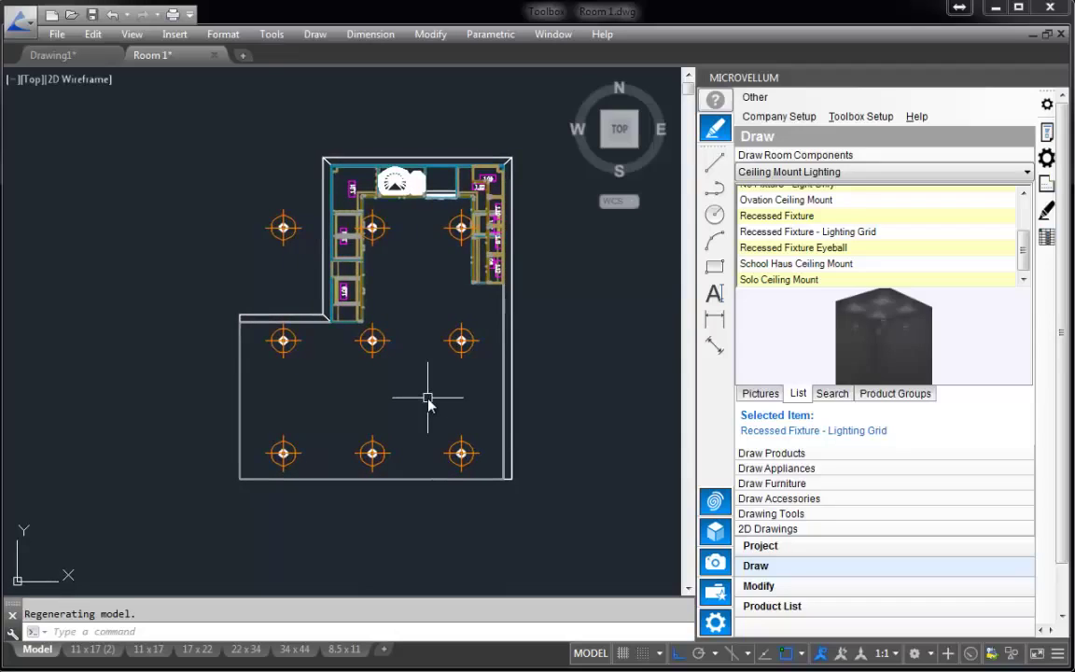
text(sw)
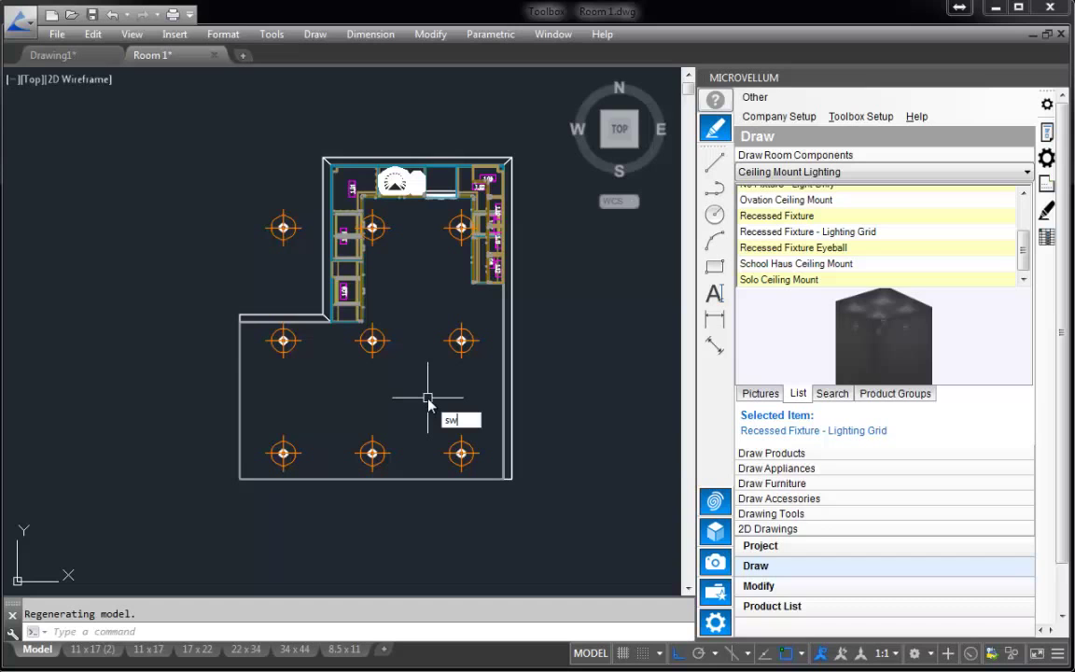
key(Return)
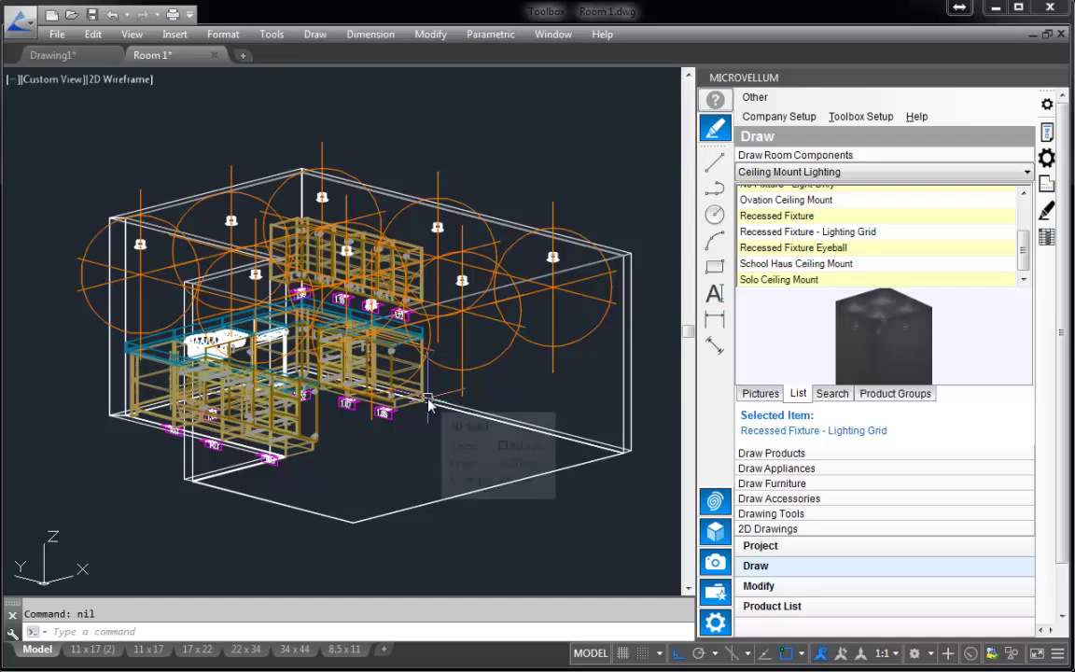
scroll(428, 399, up, 5)
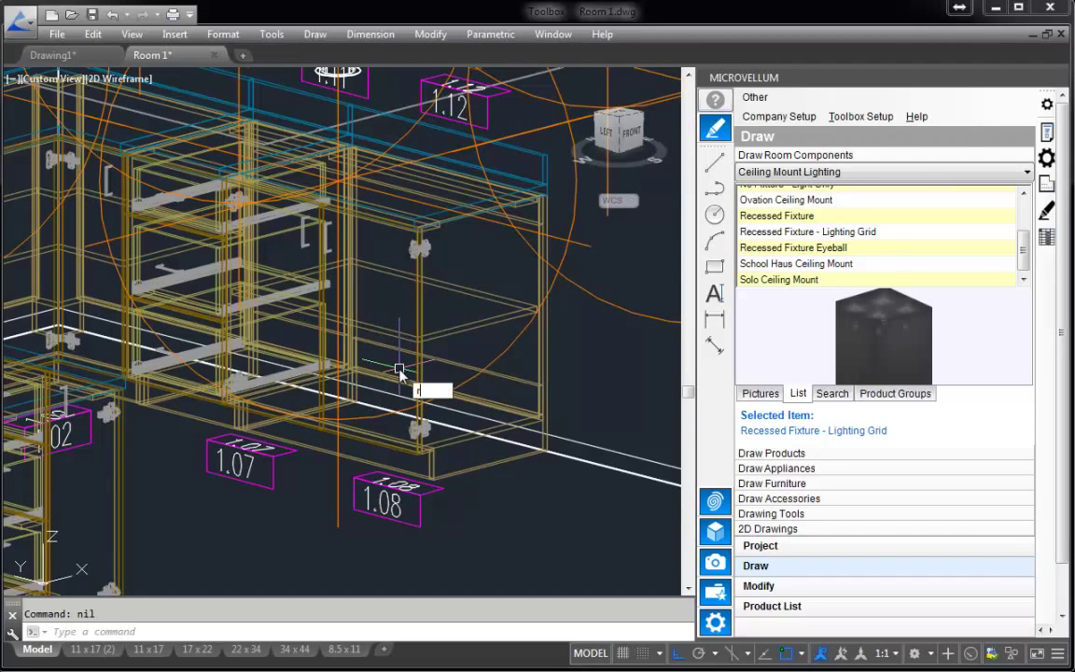
text(e)
key(Return)
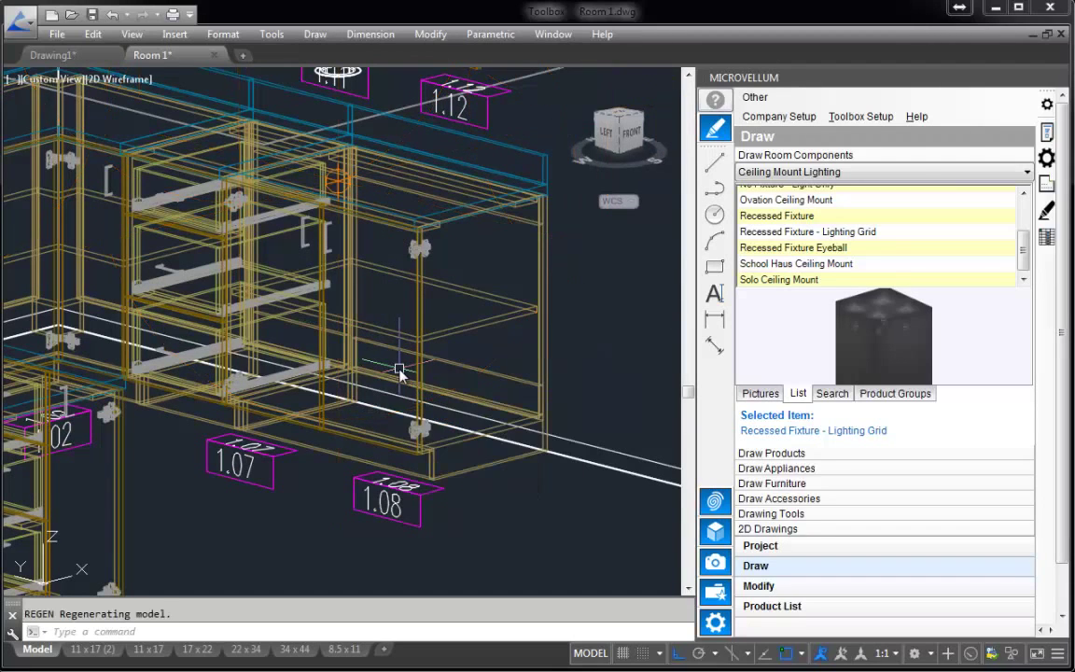
- Display the kitchen model in the Realistic visual style
mouse_move(334, 181)
click(715, 561)
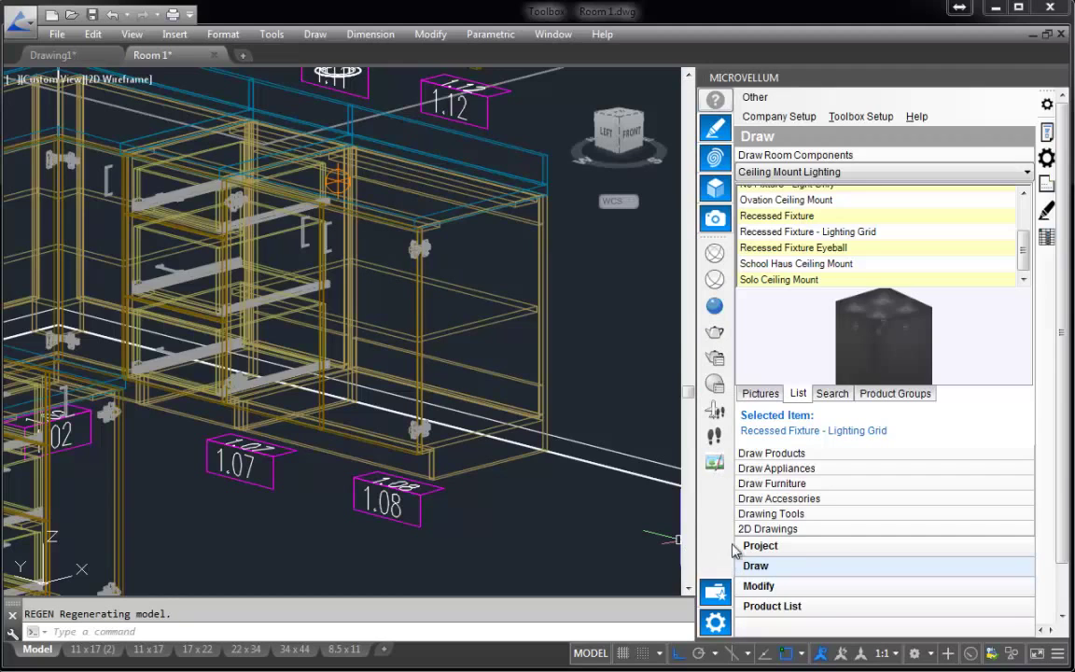
click(715, 308)
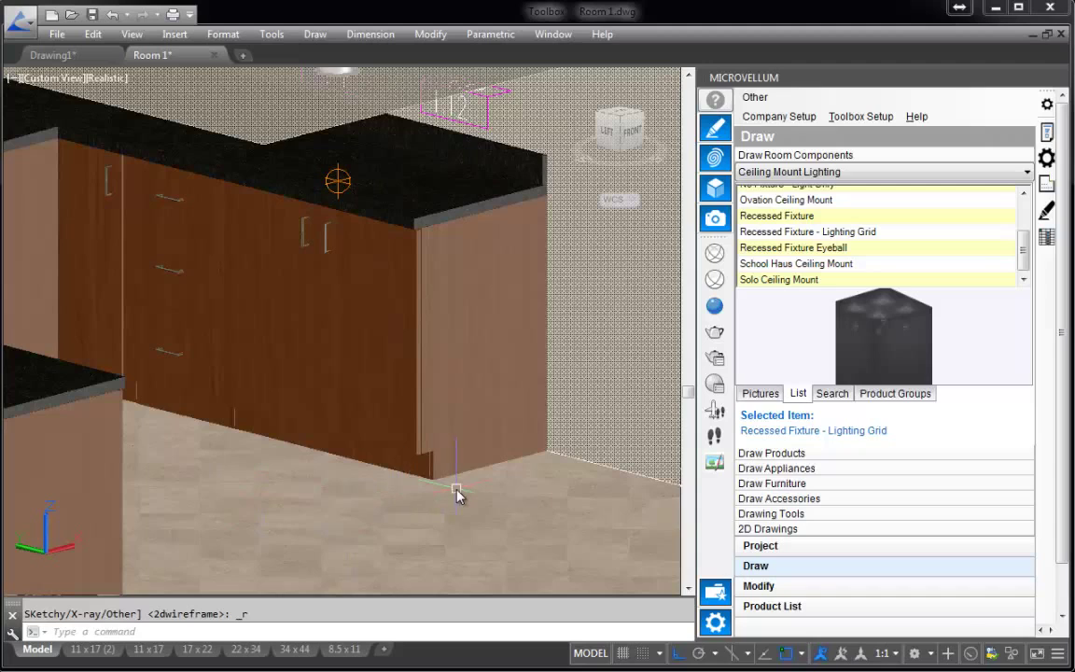
- Open Apply Materials and review the wall, floor, ceiling, cabinet door, cabinet interior and face frame material assignments
mouse_move(458, 494)
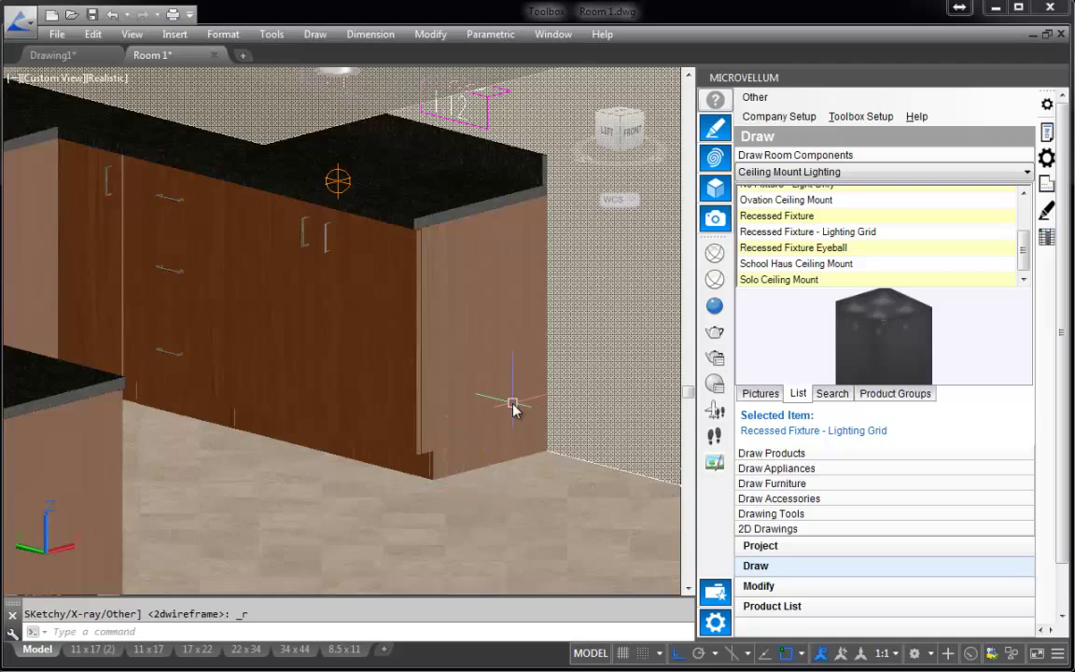
click(716, 386)
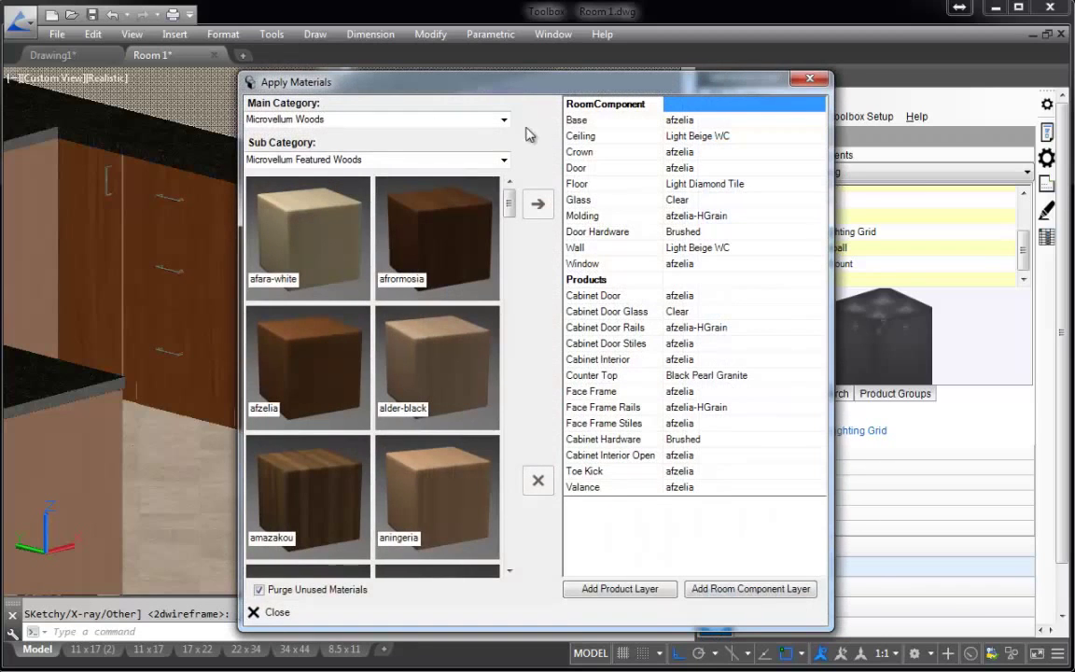
drag(528, 95, 516, 94)
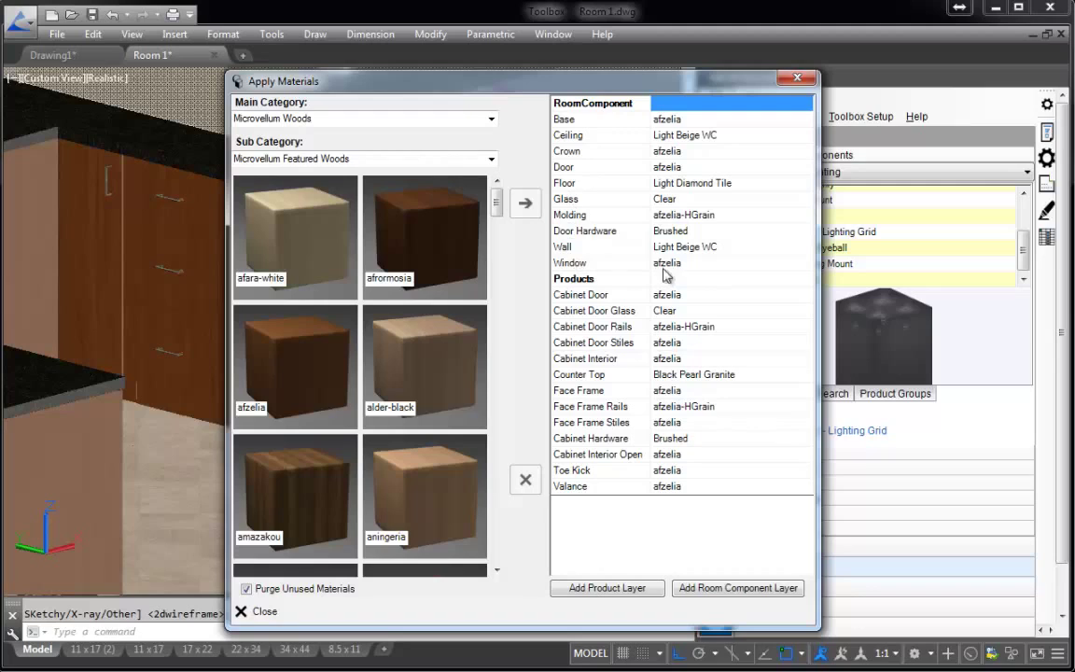
click(588, 250)
click(597, 185)
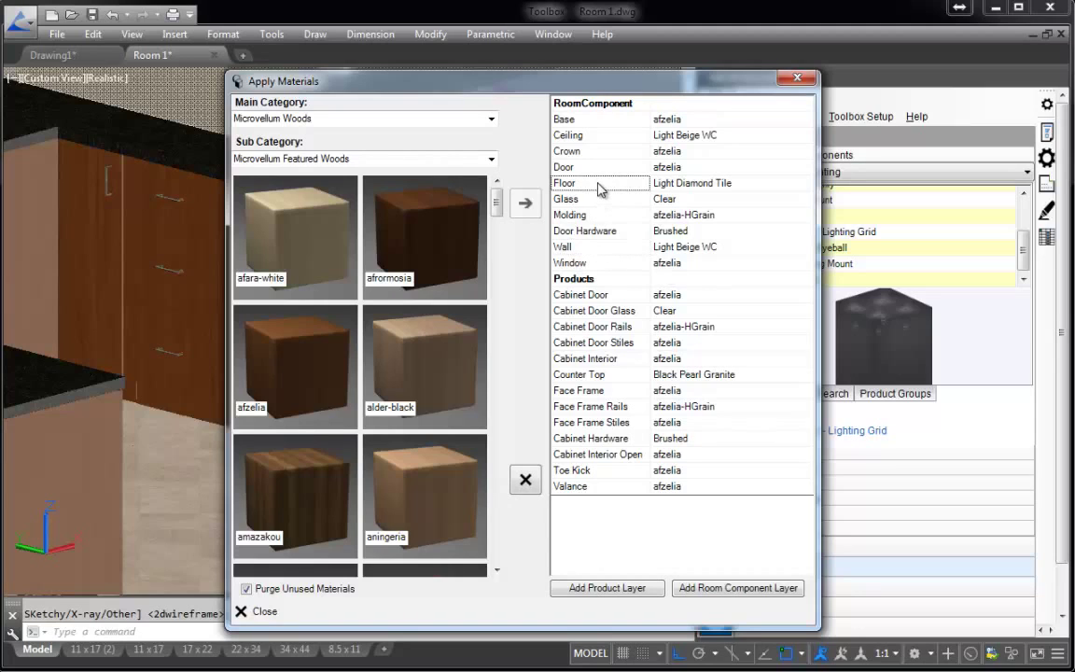
click(602, 137)
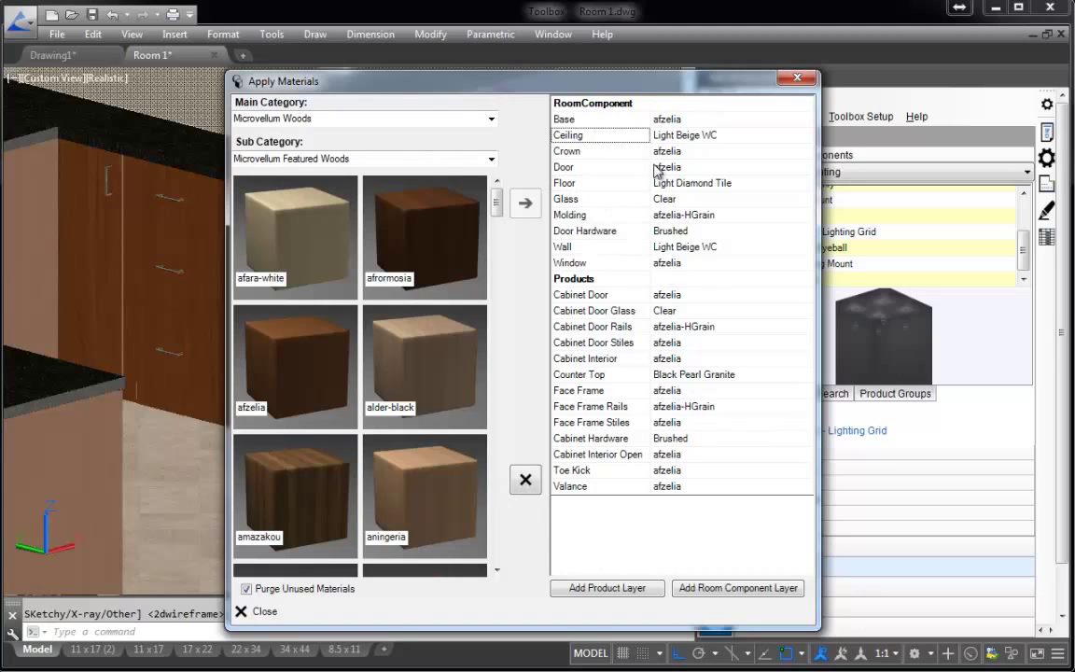
click(590, 295)
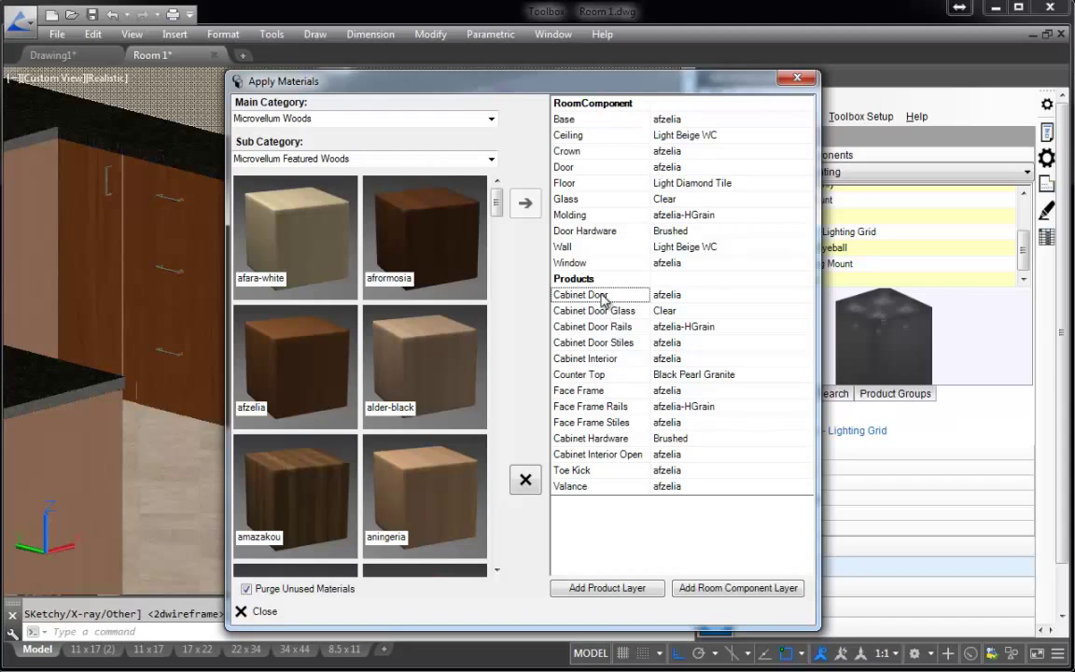
click(605, 359)
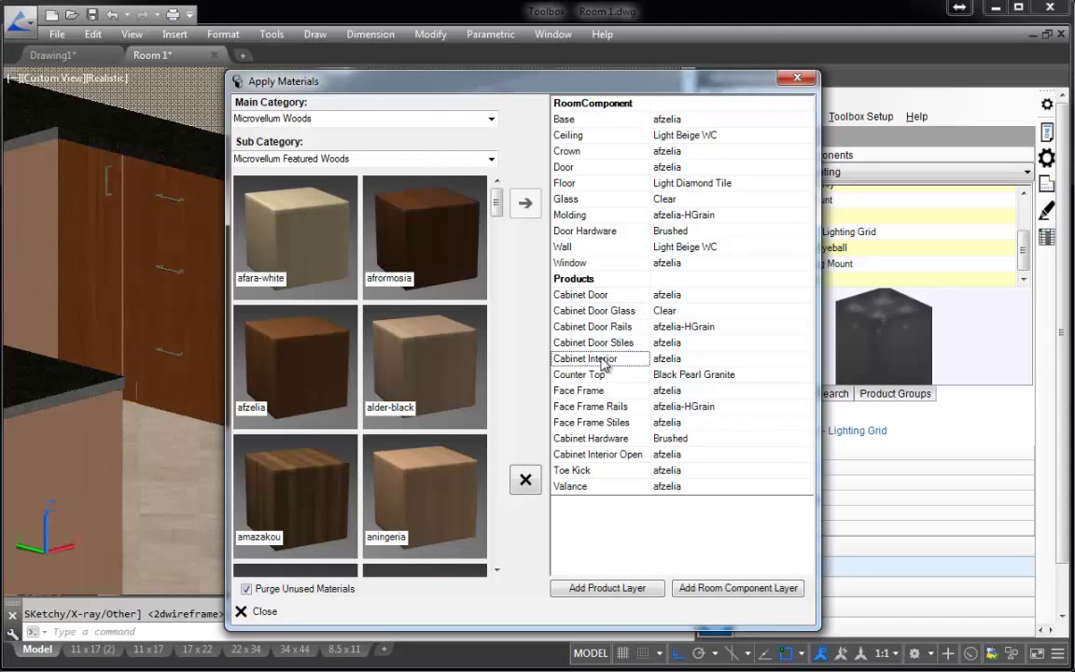
click(620, 392)
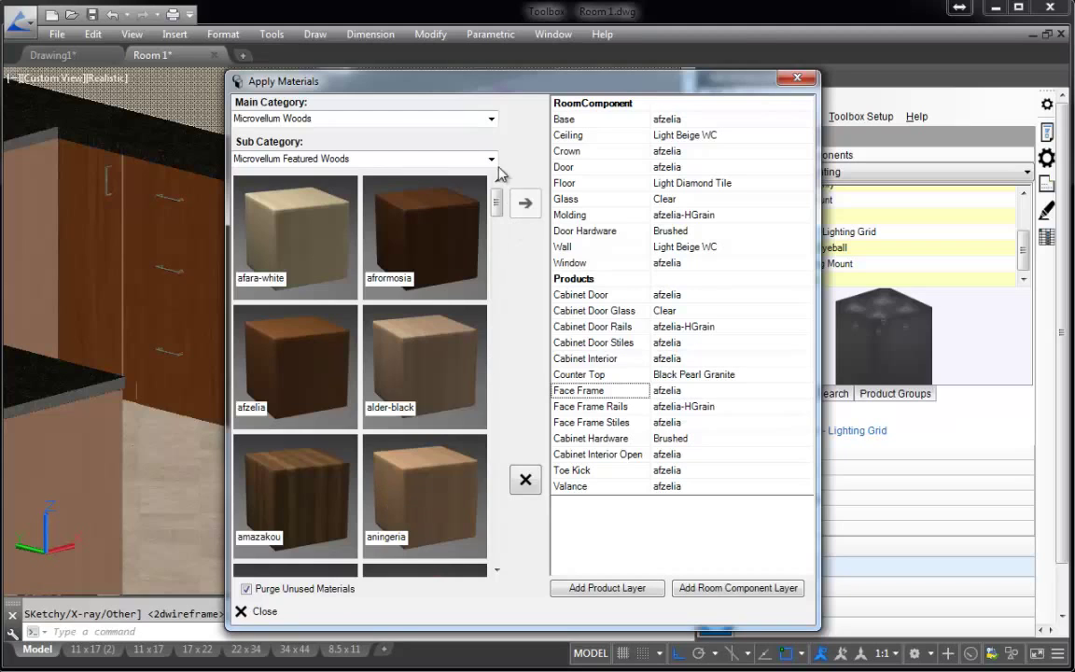
- Apply the apple-tree material from Microvellum Woods, Microvellum Featured Woods, to the Cabinet Door layer
click(491, 119)
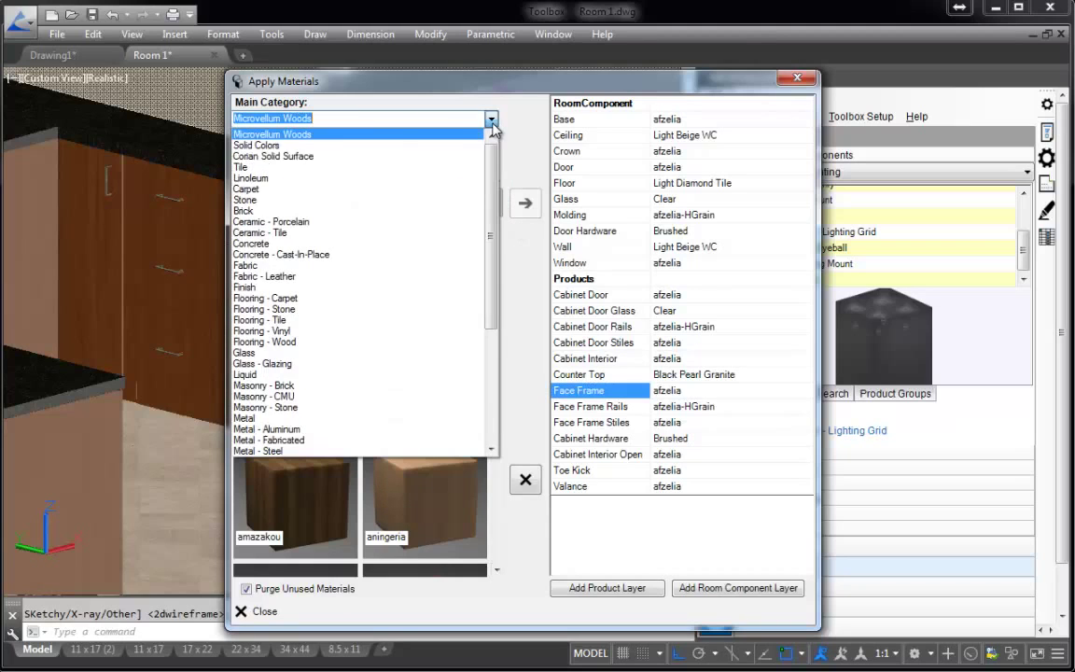
click(266, 135)
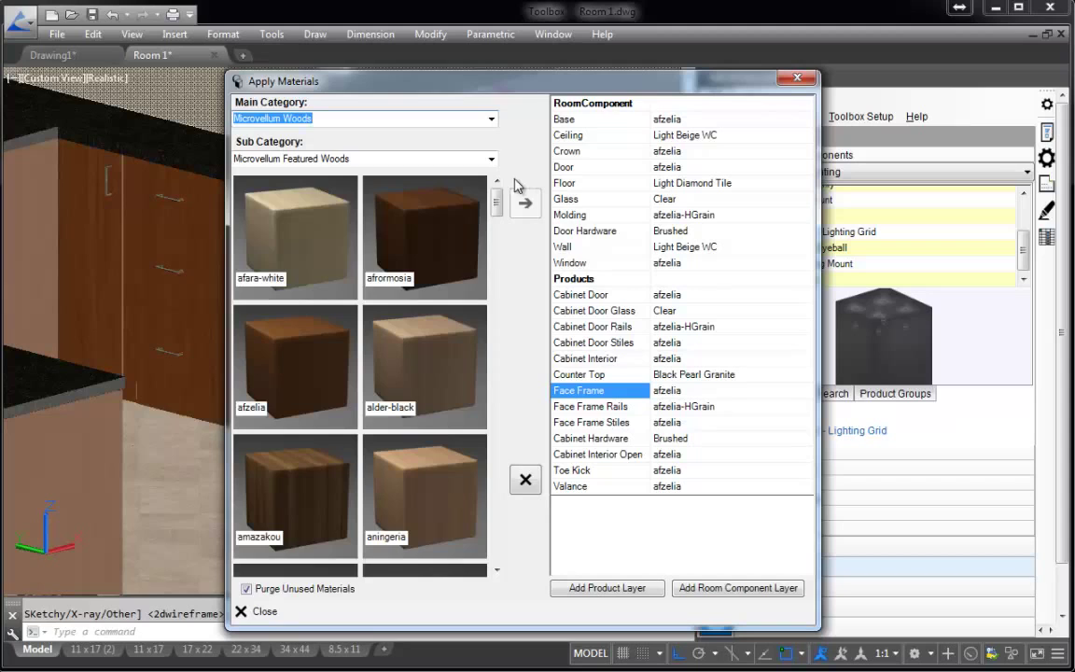
click(491, 159)
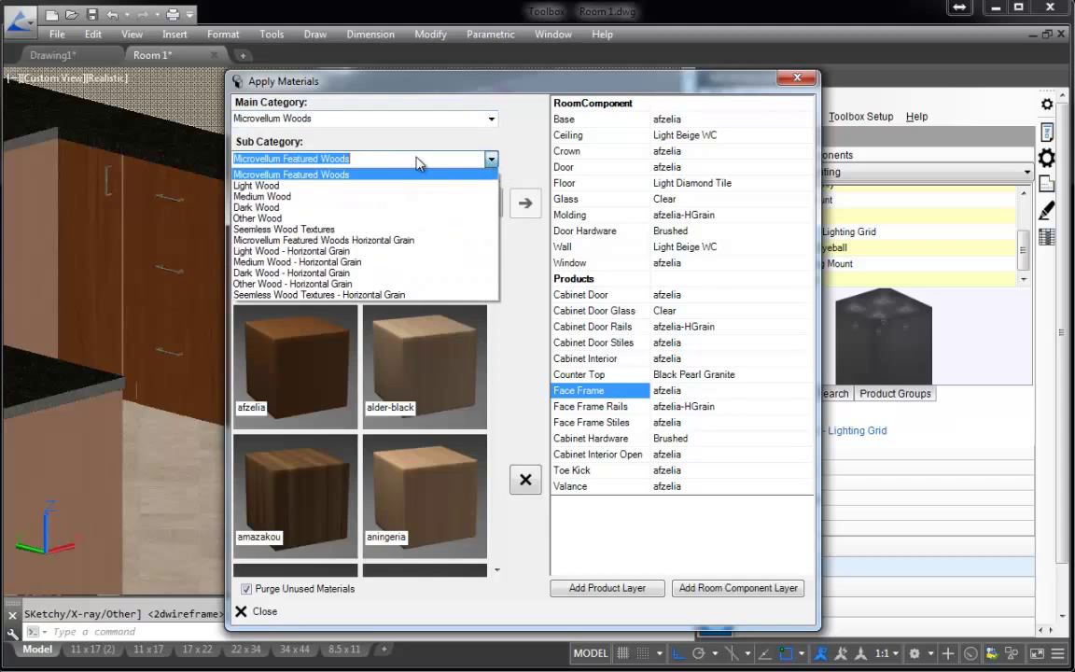
click(297, 174)
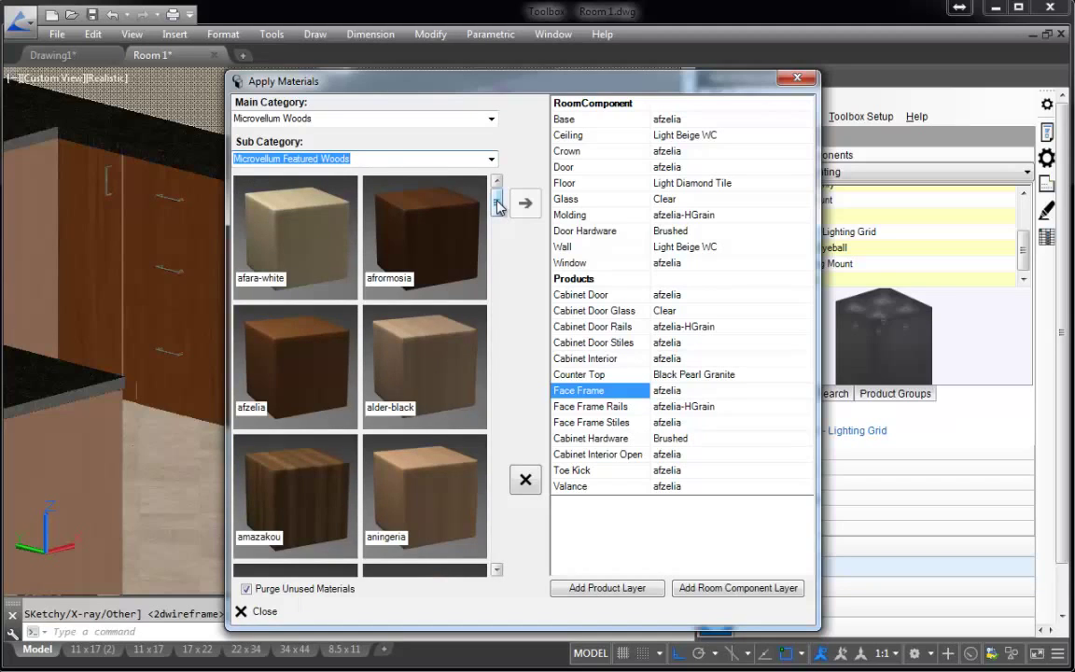
drag(498, 205, 498, 227)
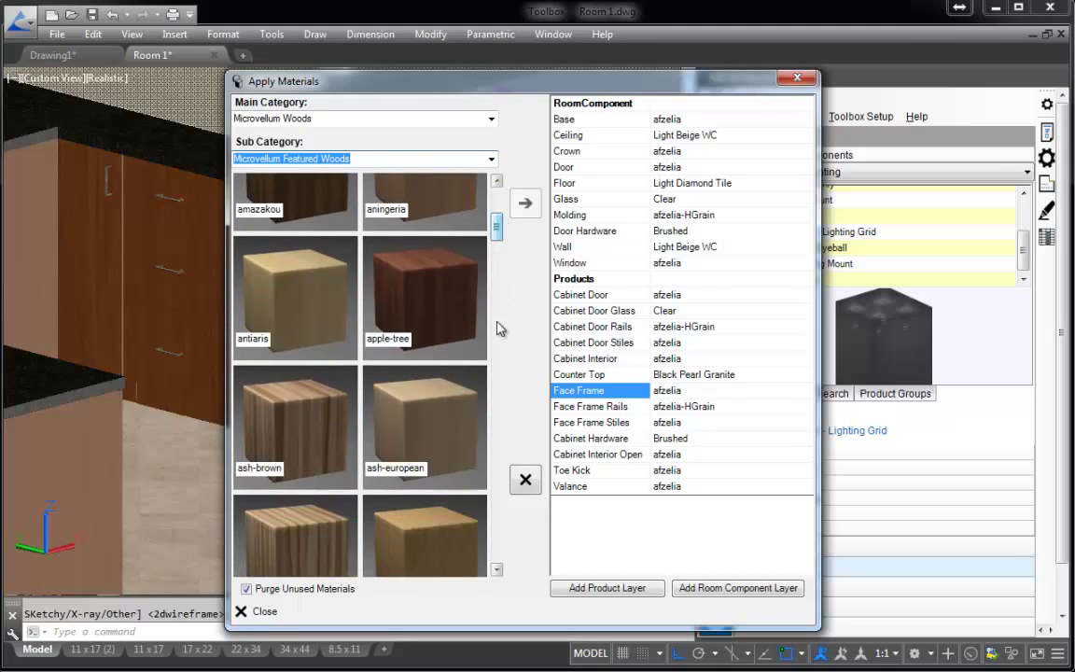
click(421, 312)
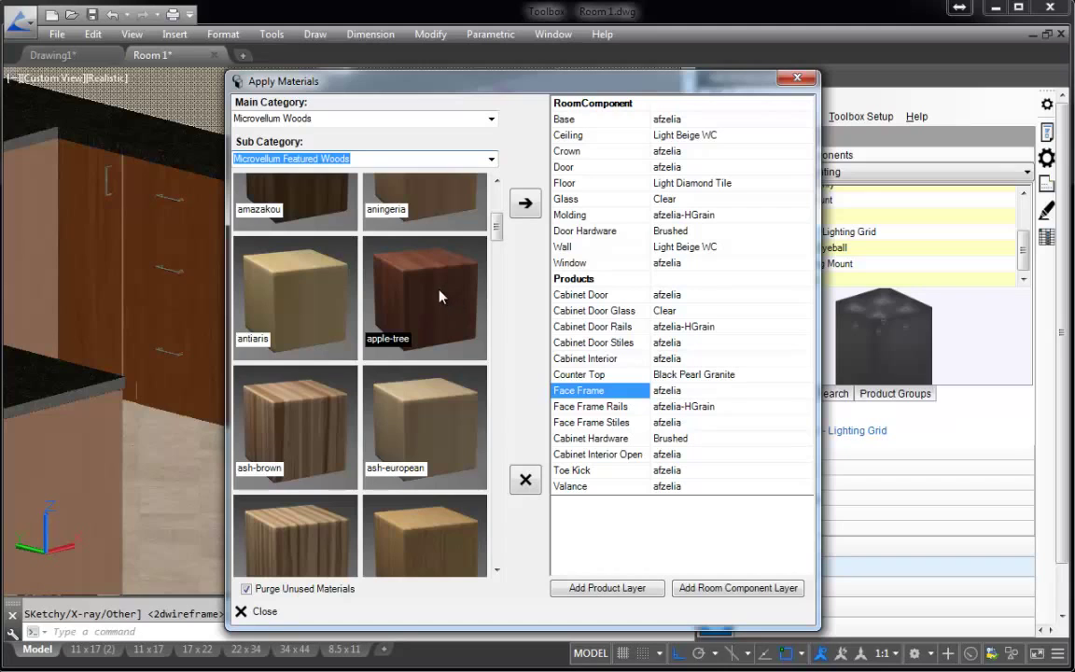
click(527, 207)
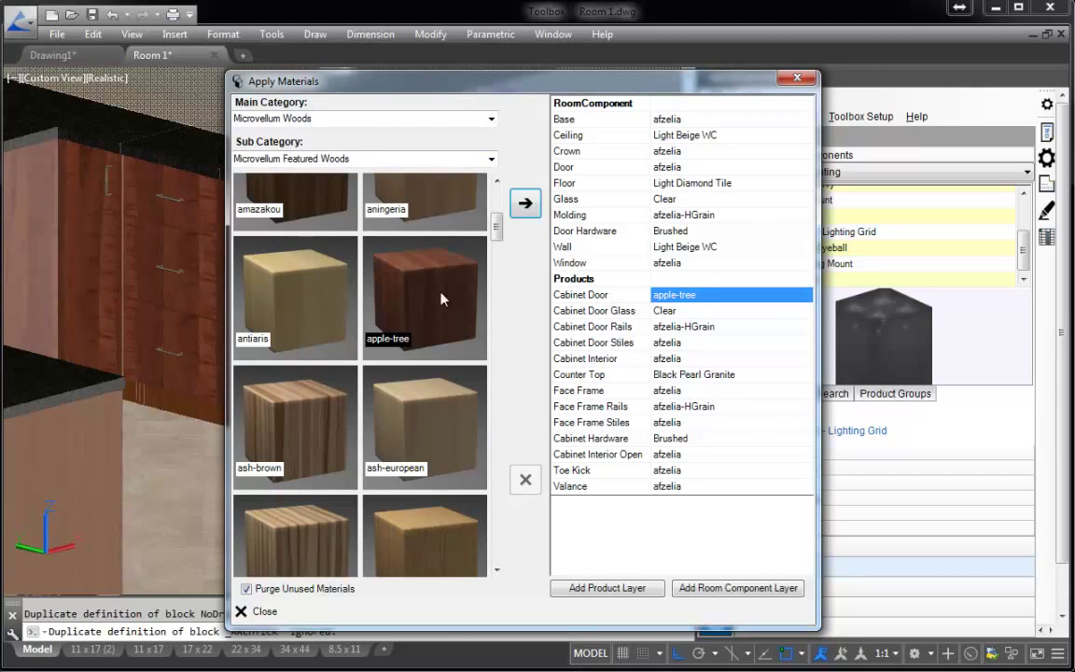
- Assign apple-tree to the Cabinet Door Stiles, Cabinet Interior, Face Frame and Face Frame Stiles layers
click(659, 338)
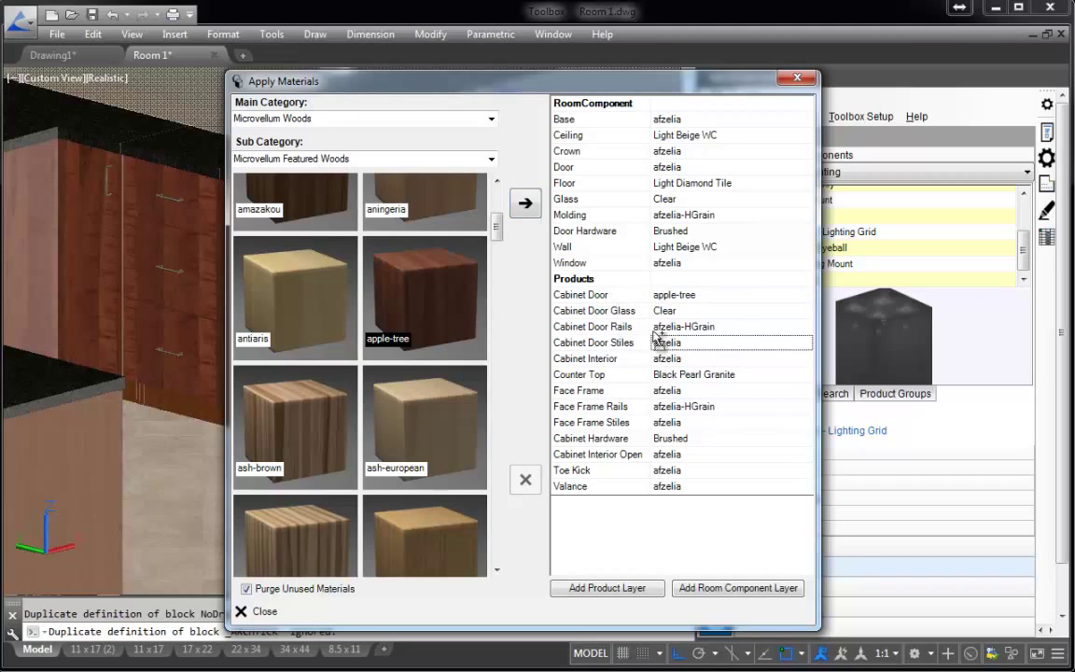
click(526, 205)
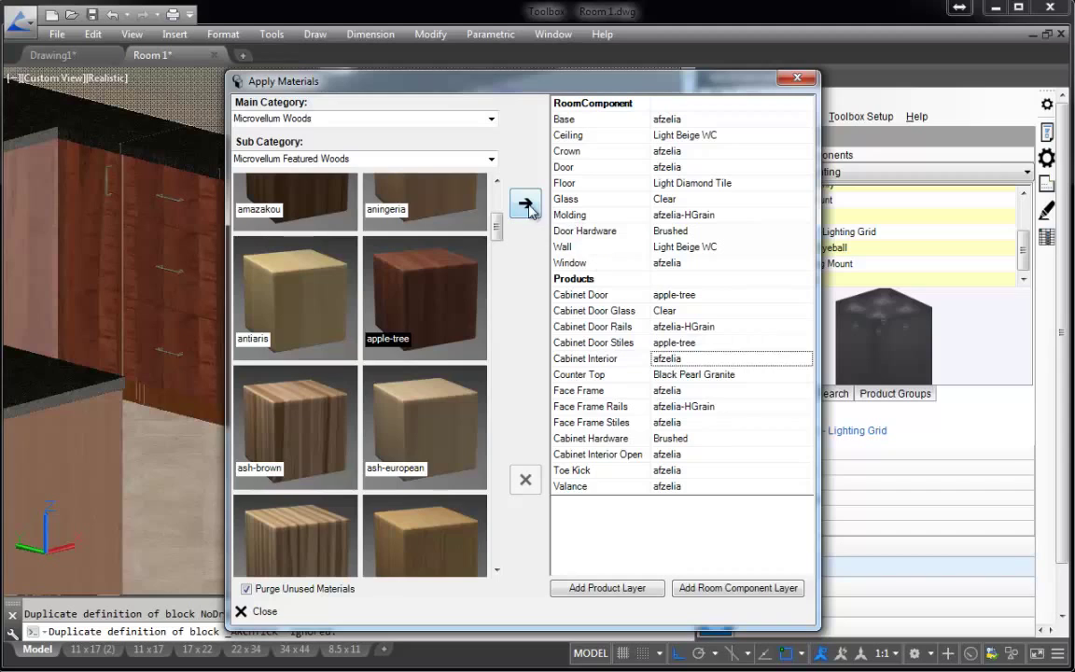
click(527, 205)
click(681, 392)
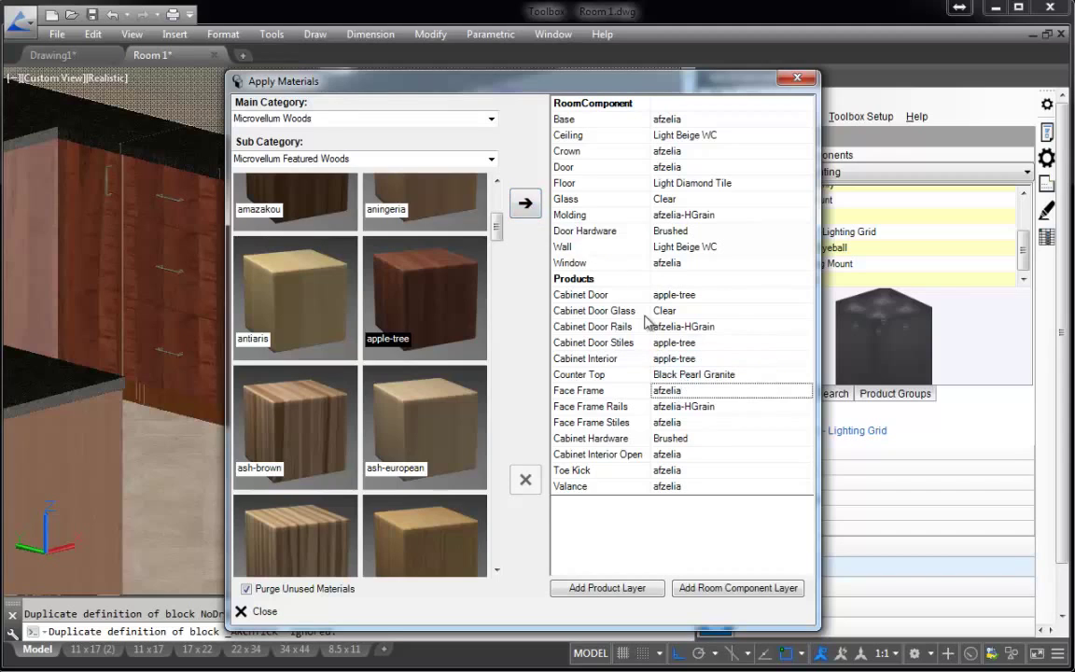
click(526, 203)
click(668, 424)
click(525, 205)
- Assign apple-tree to the Cabinet Interior Open, Toe Kick and Valance layers, and close Apply Materials
click(700, 455)
click(525, 203)
click(696, 471)
click(526, 203)
click(680, 486)
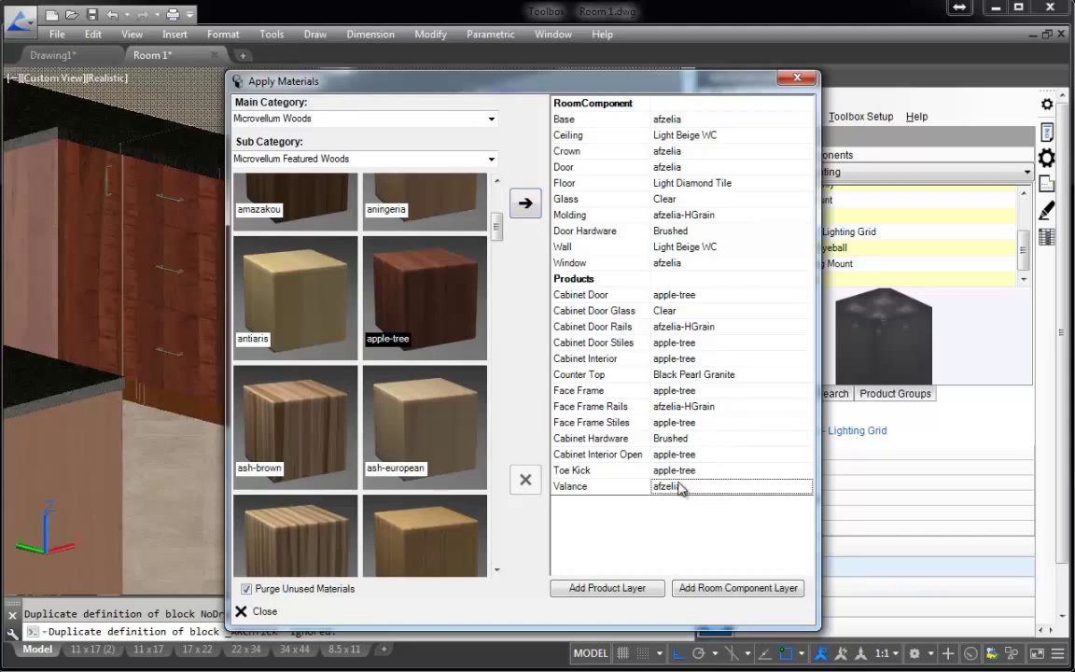
click(525, 203)
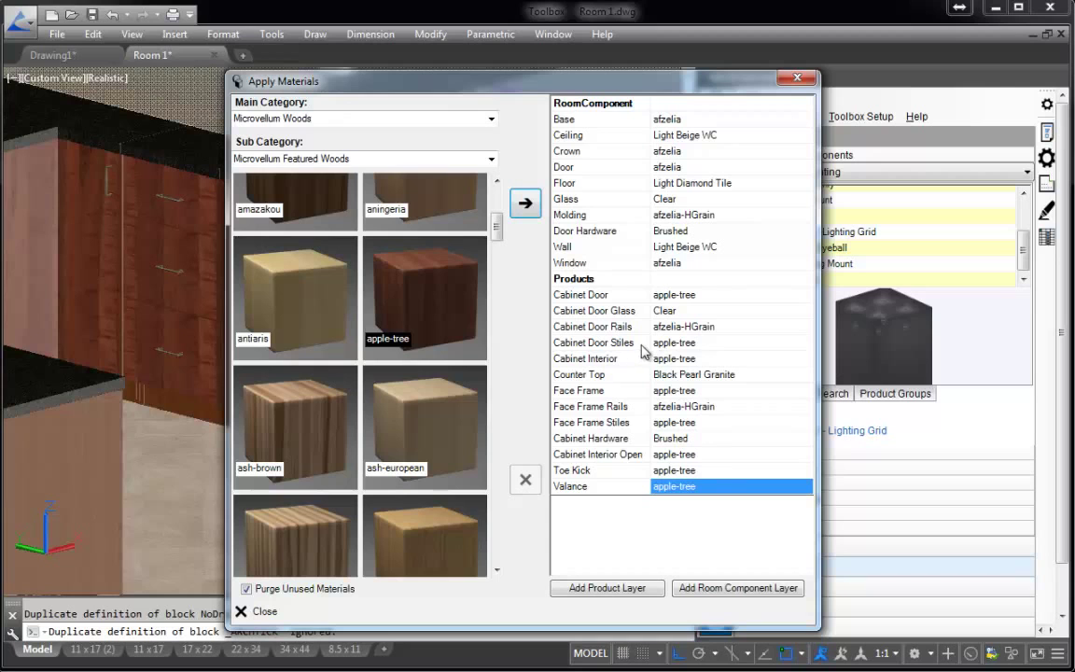
click(259, 612)
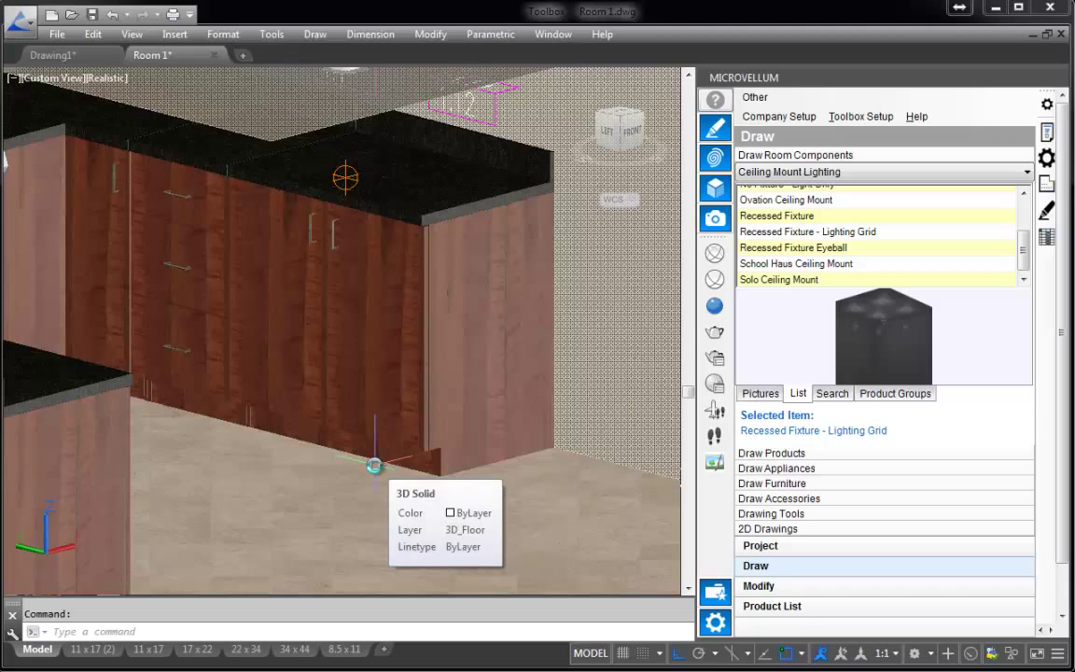
- Switch the drawing to the plan view of the current UCS
text(plan)
key(Return)
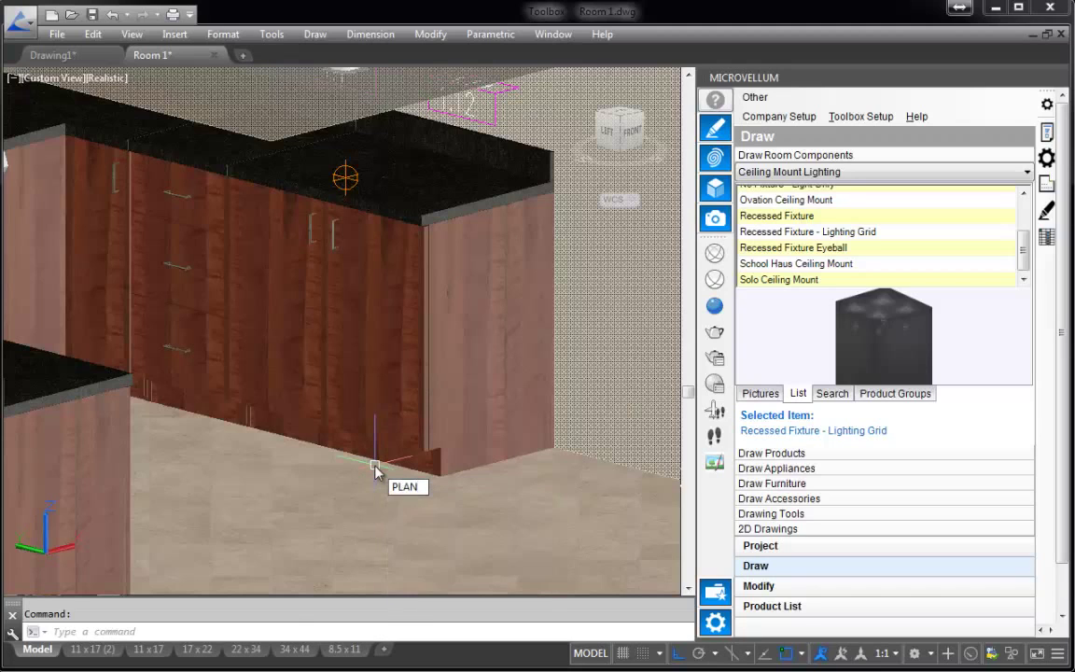
key(Return)
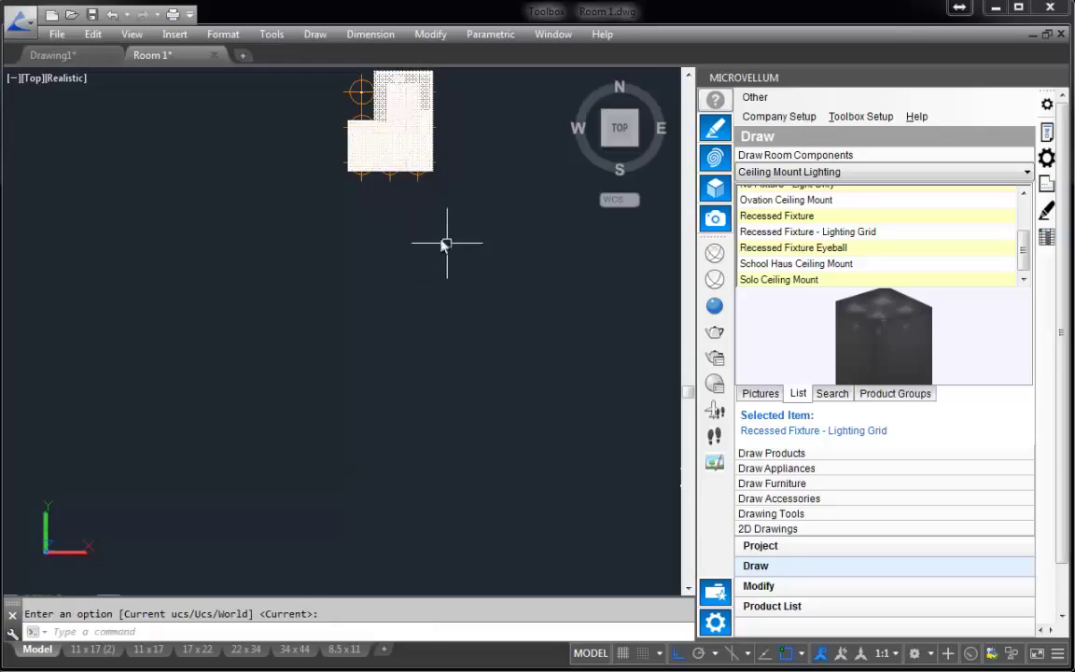
- Display the room plan in 2D Wireframe and regenerate the model with the whole room in view
click(716, 254)
scroll(415, 285, up, 3)
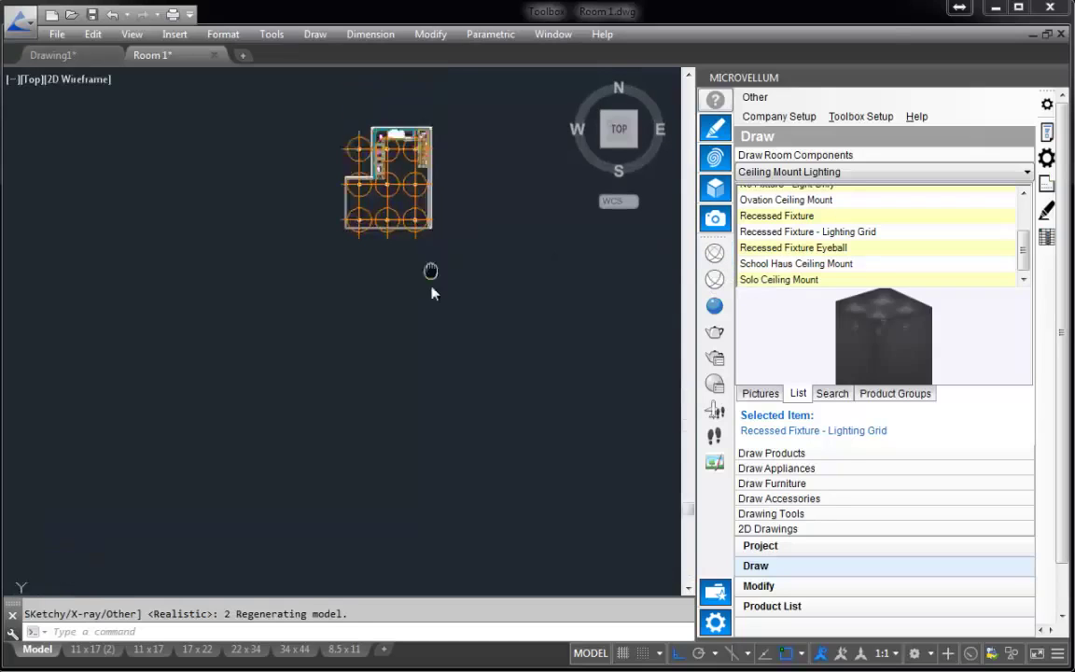
scroll(403, 290, up, 2)
middle_drag(400, 281, 400, 360)
scroll(400, 360, down, 1)
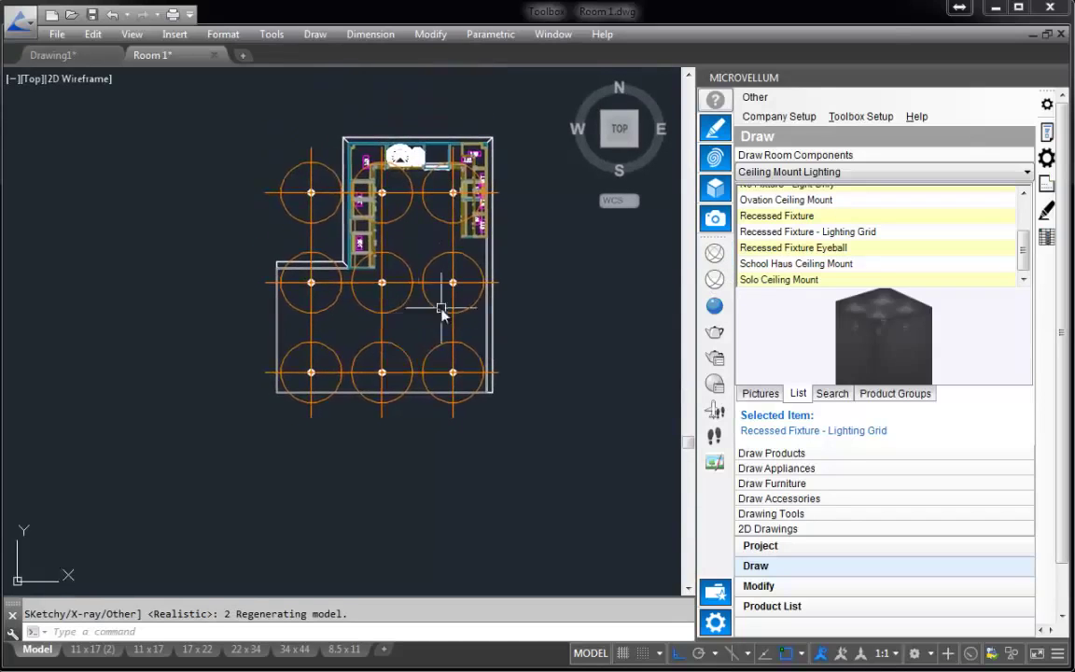
middle_drag(407, 320, 406, 333)
text(re)
key(Return)
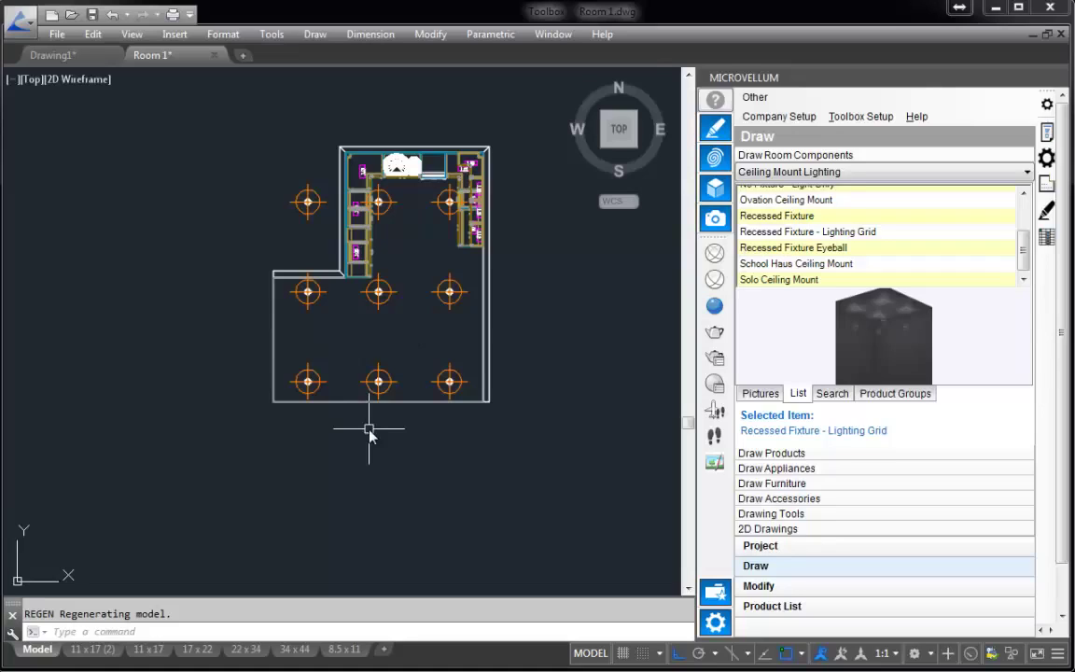
- Place a perspective camera outside the room's open front, aimed at the back wall, and orbit to frame the base and wall cabinets
click(715, 190)
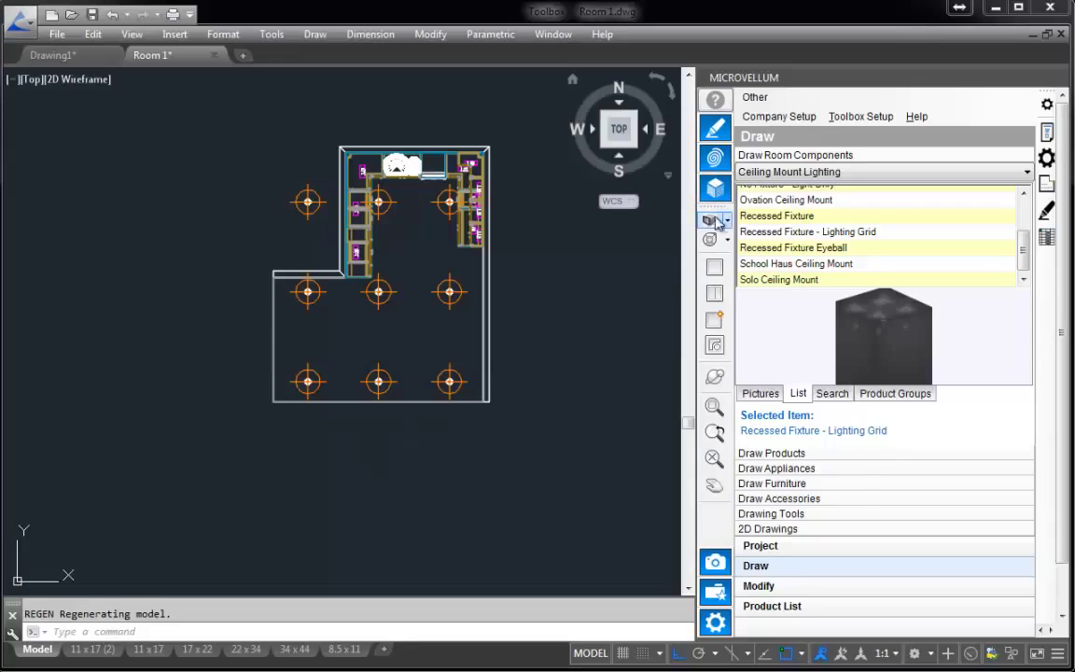
click(730, 220)
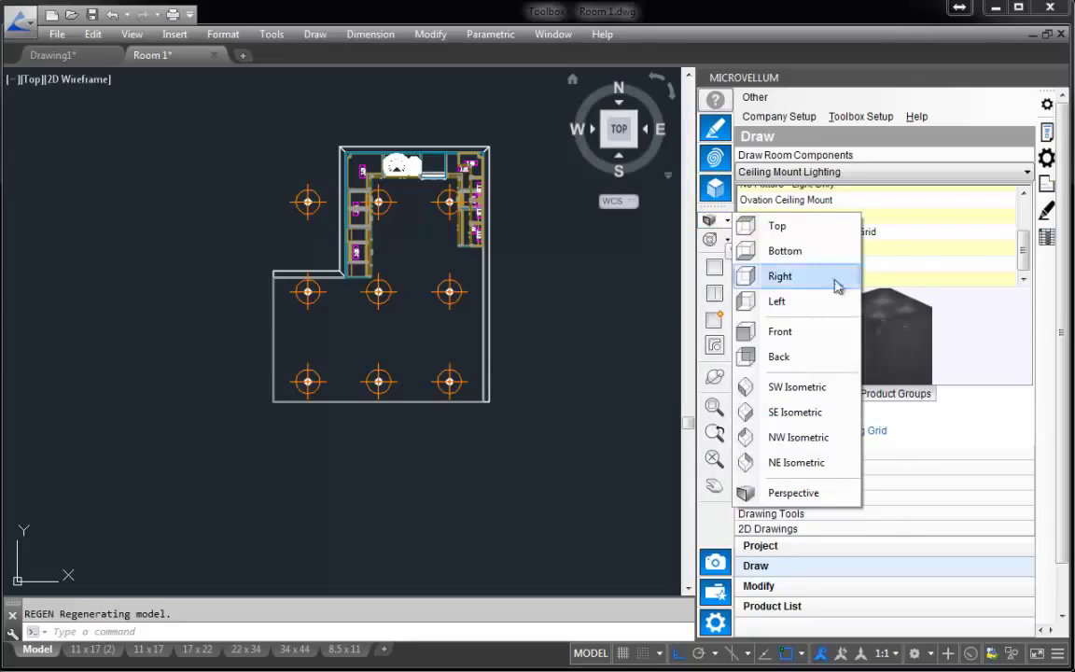
click(808, 493)
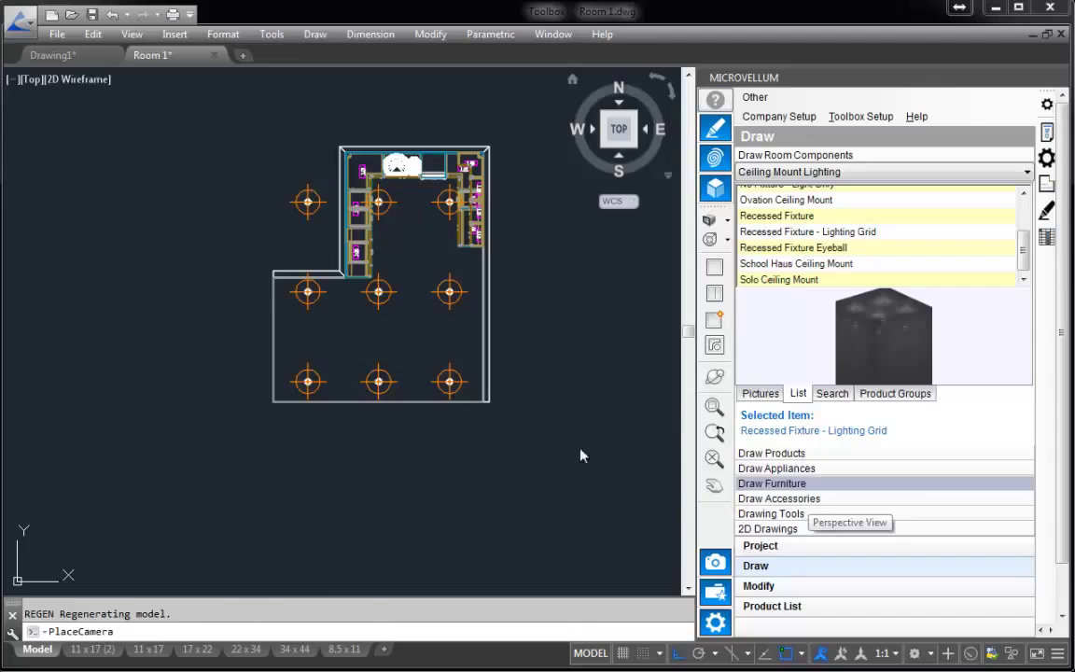
scroll(402, 431, down, 3)
click(395, 408)
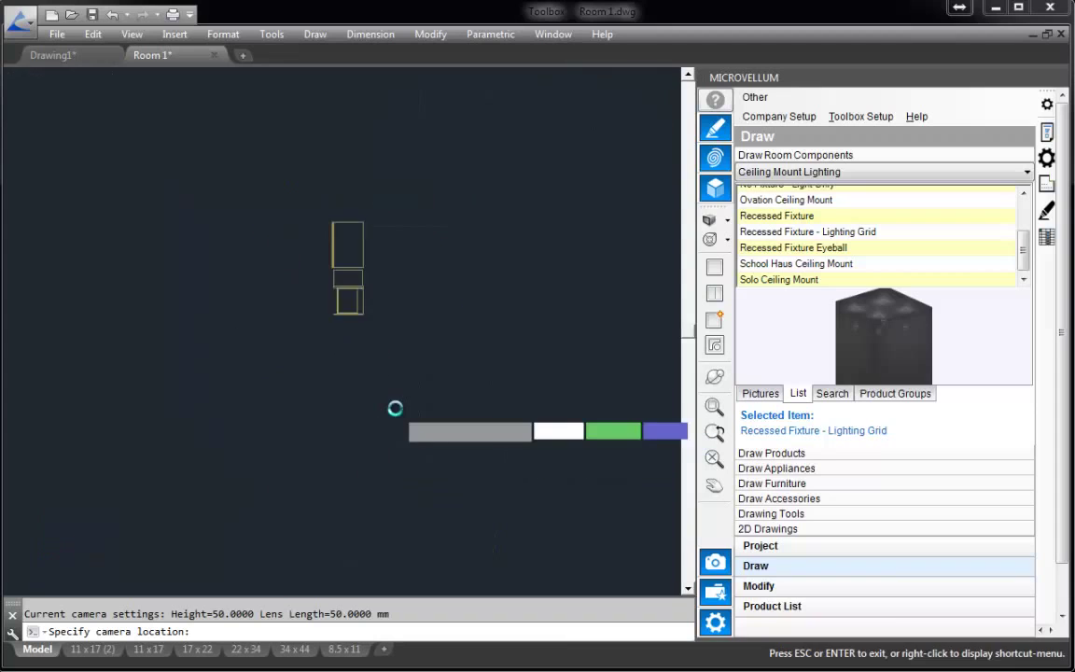
click(352, 533)
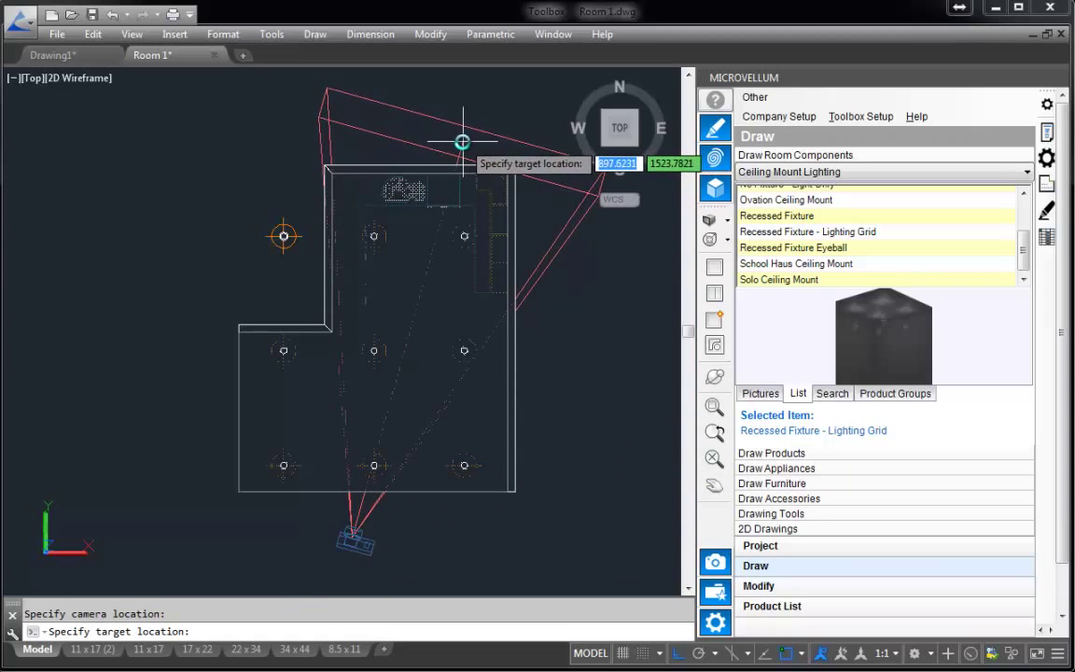
click(462, 142)
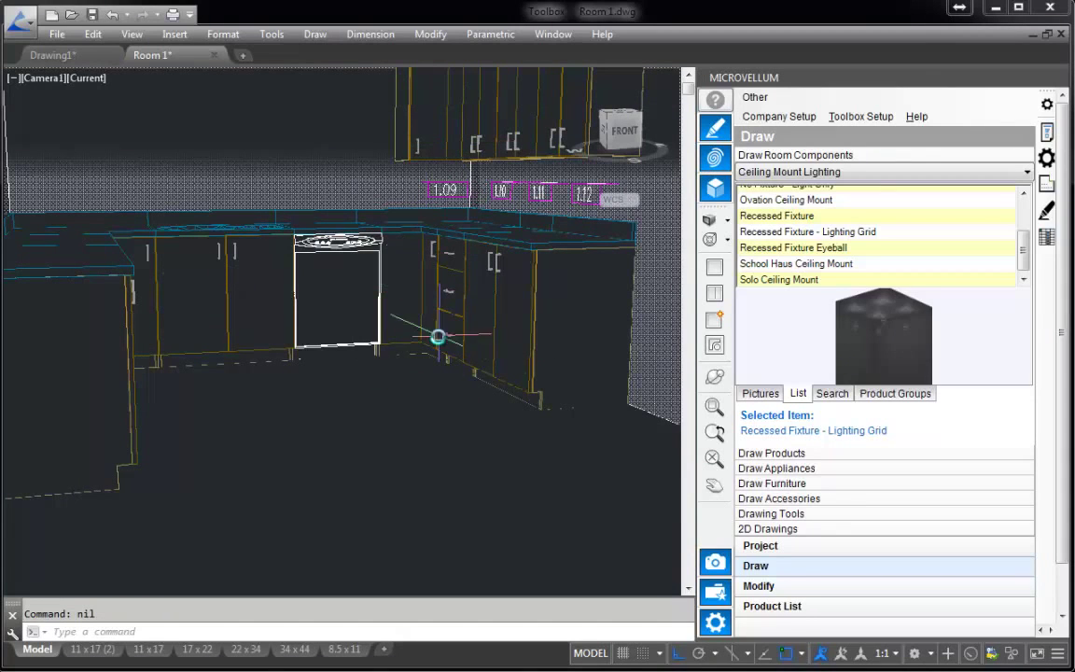
shift+middle_drag(367, 336, 413, 470)
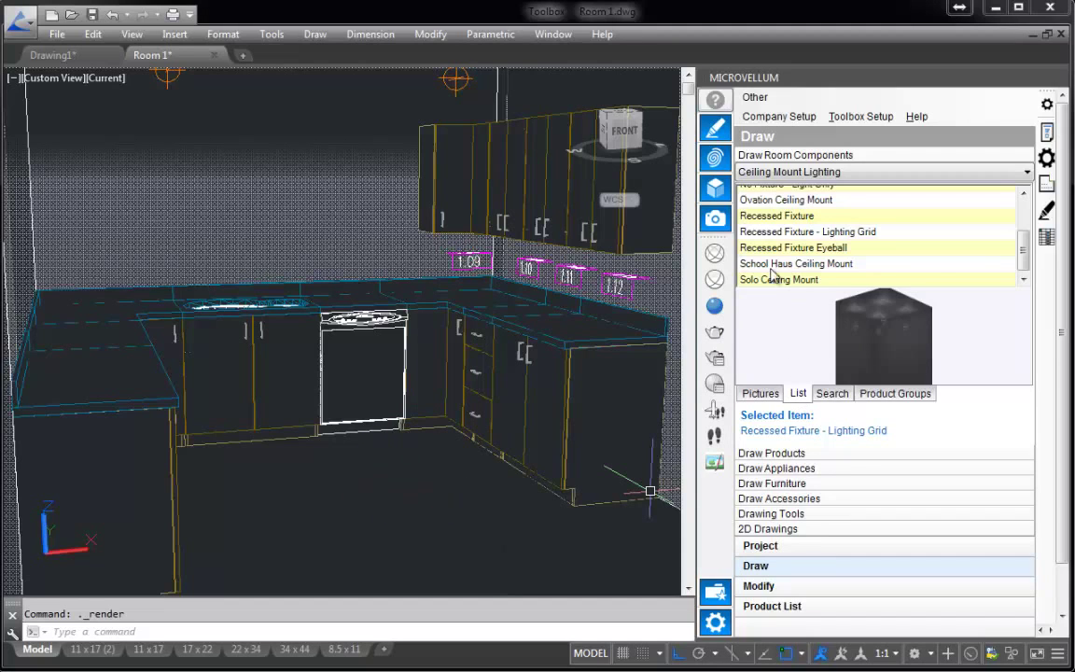
- Open the advanced render settings and set the render preset to Low
click(716, 362)
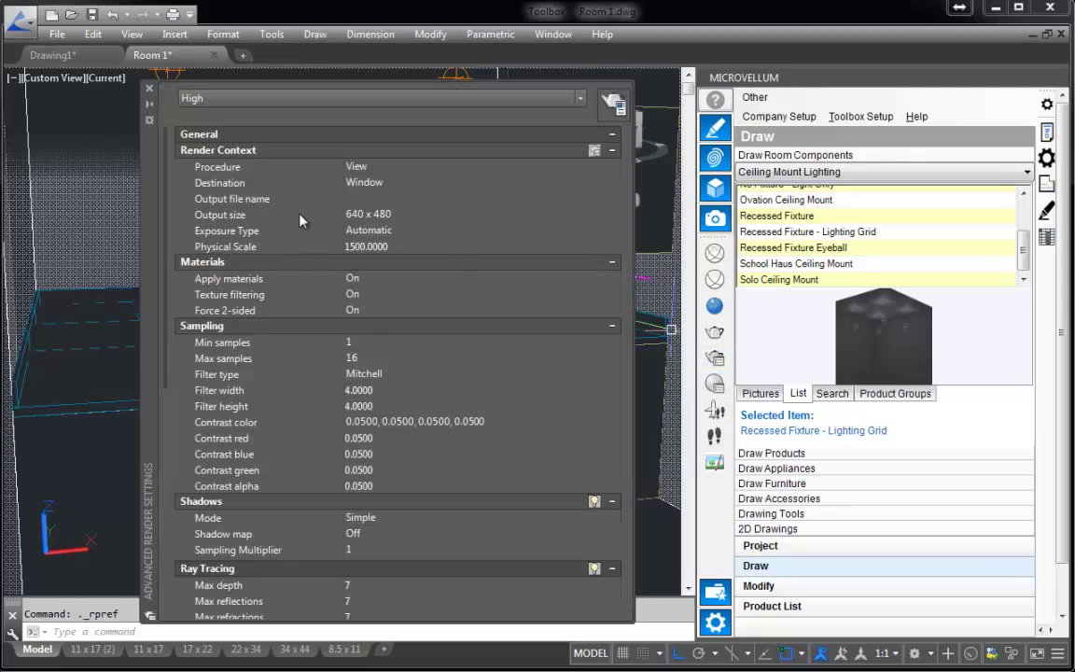
click(580, 101)
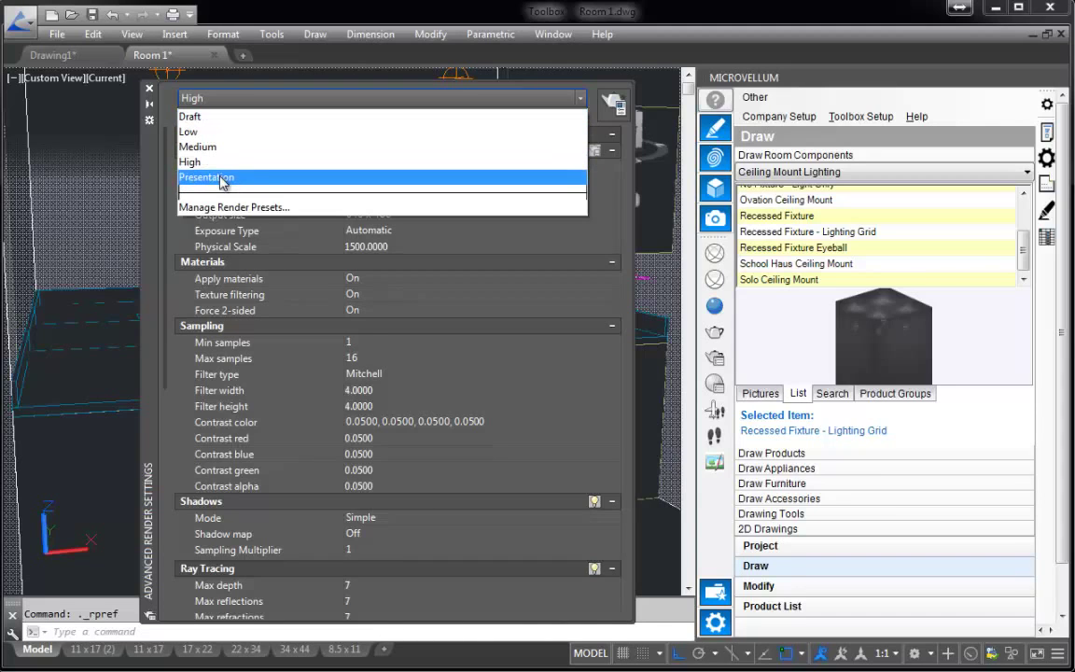
click(172, 105)
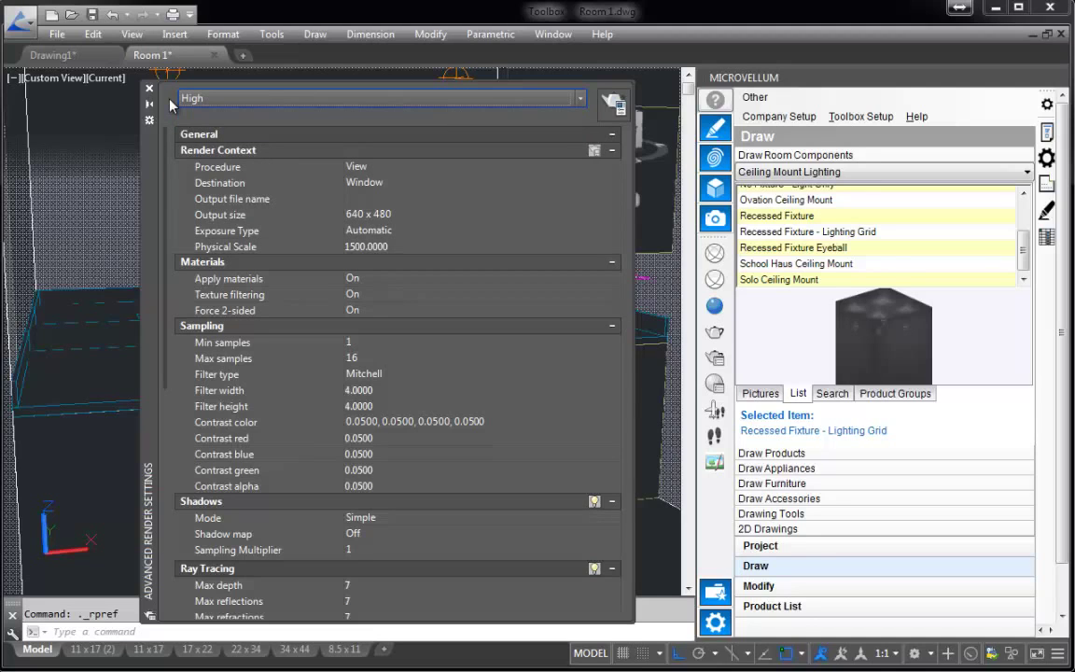
click(525, 98)
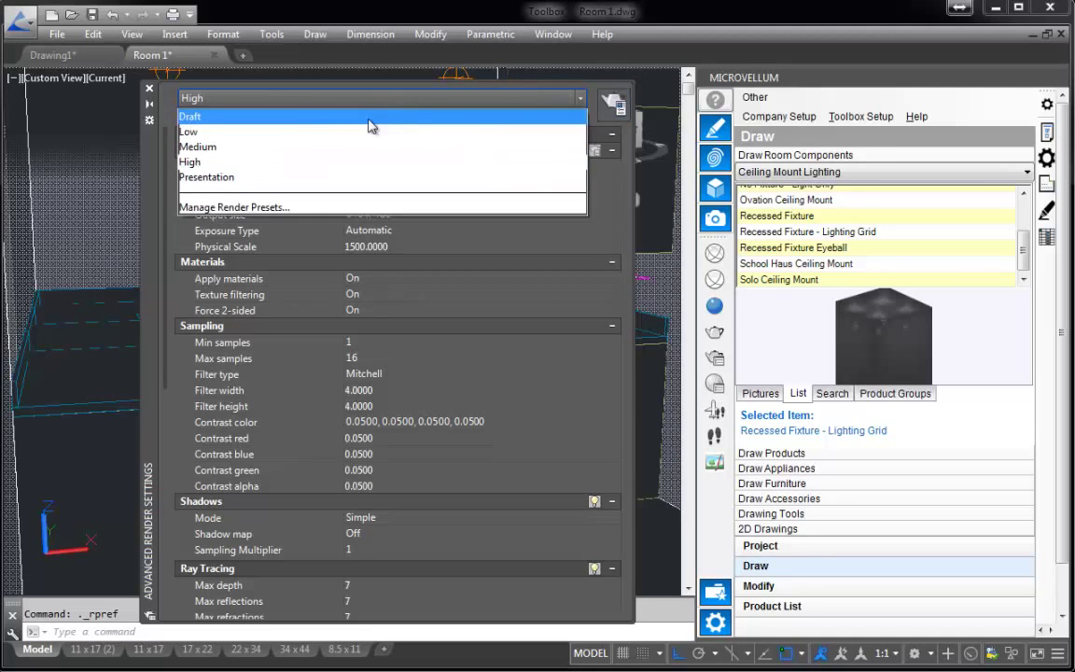
click(279, 130)
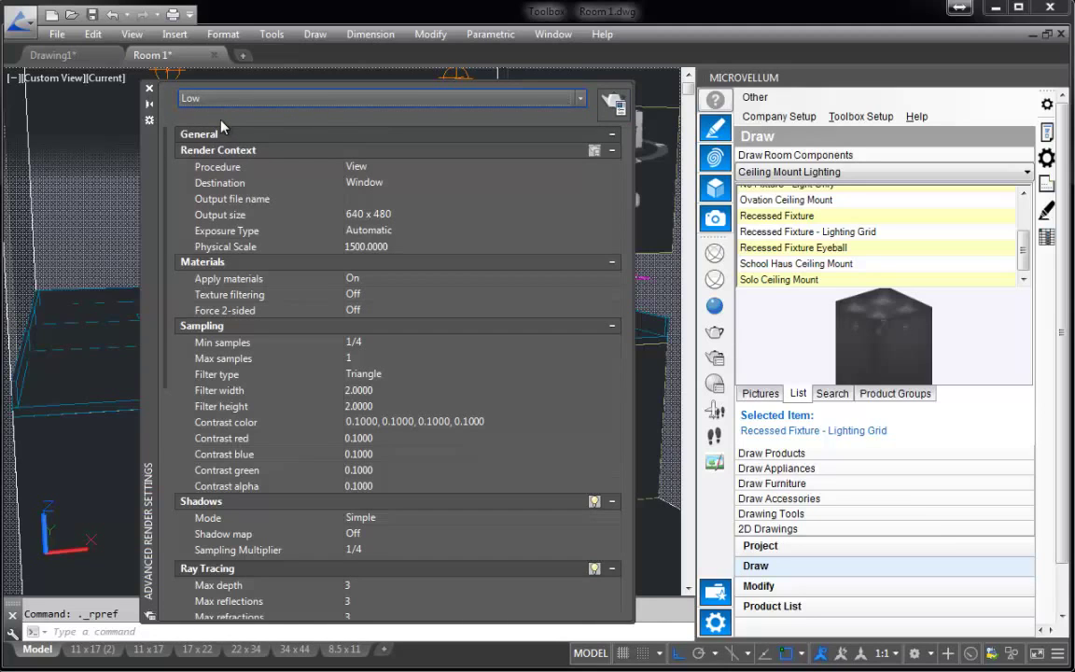
- Render the kitchen view in the render window, and close the rendering and the advanced render settings
click(613, 107)
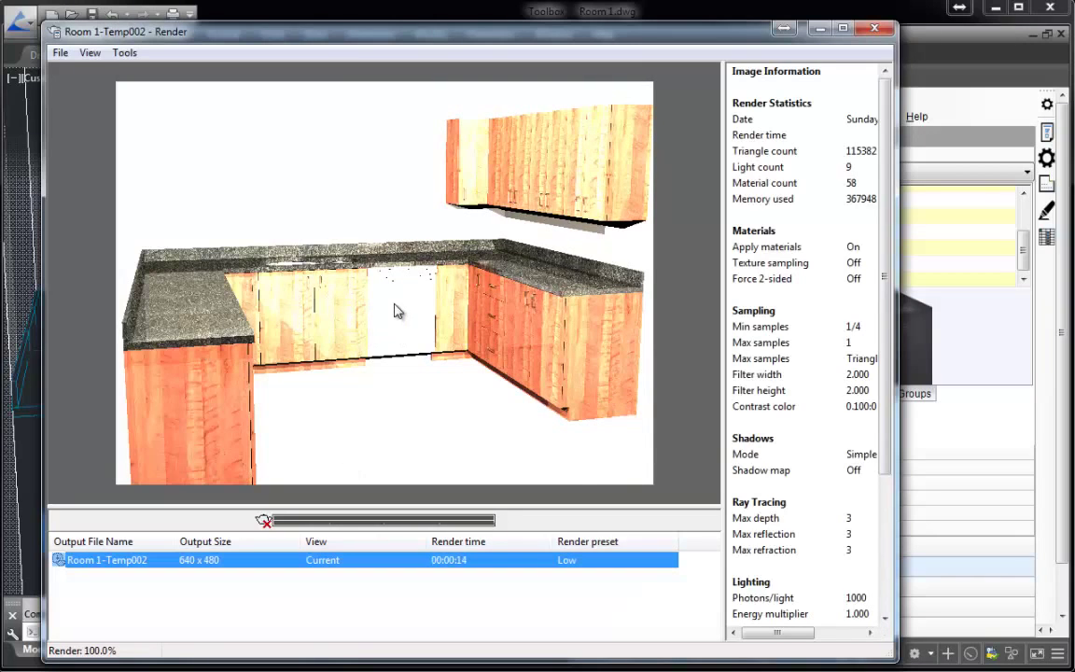
click(877, 30)
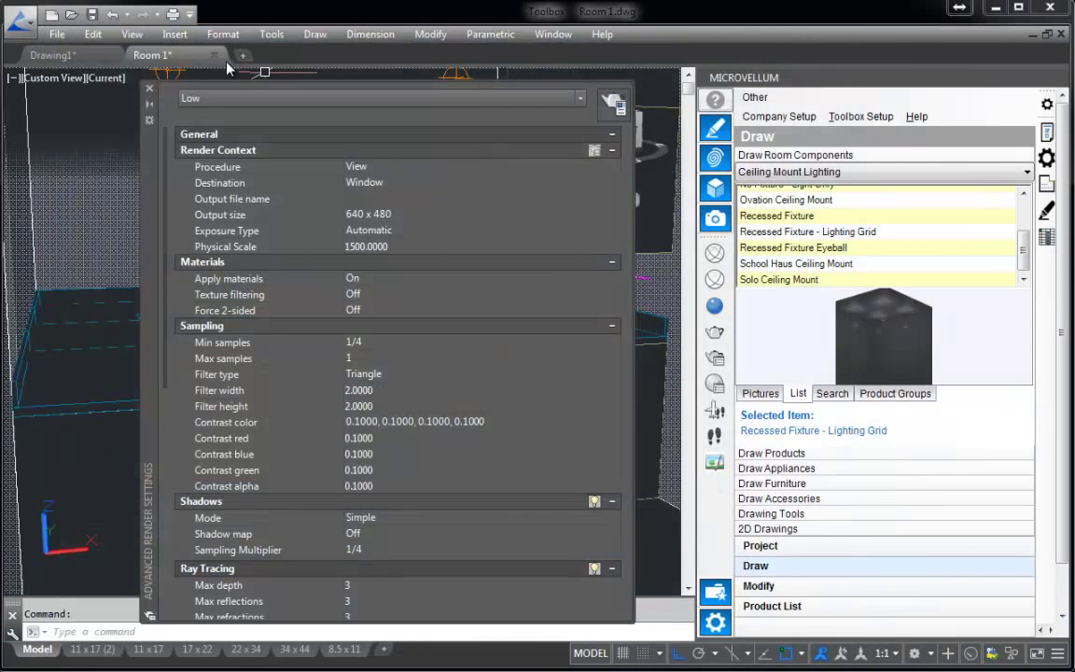
click(149, 91)
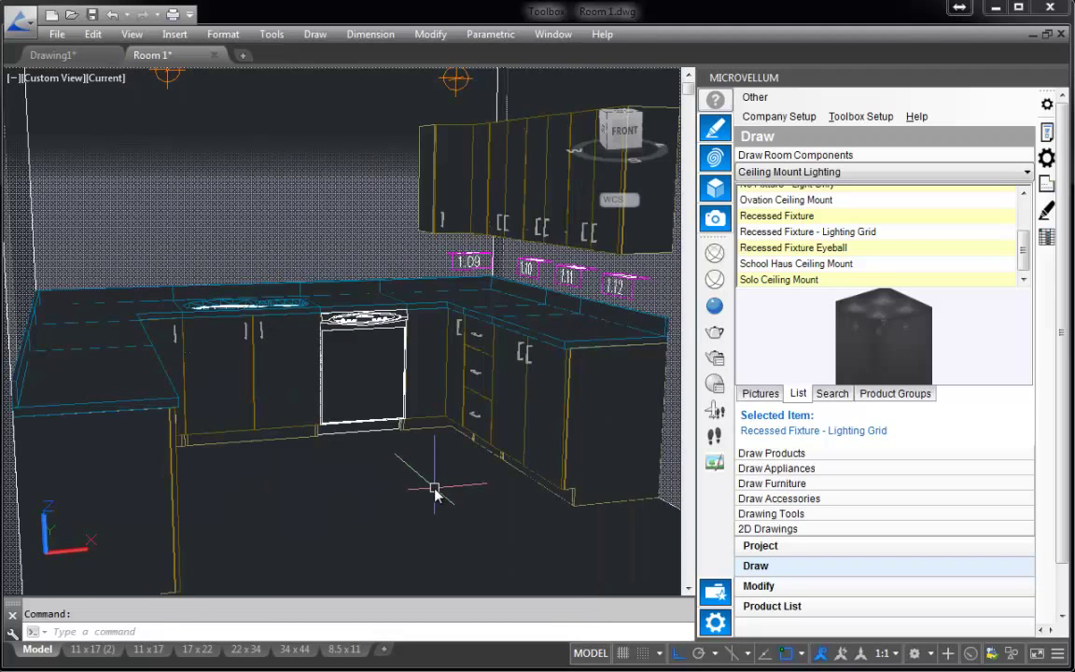
- Set the LIGHTINGUNITS system variable to 1 for the room drawing
text(lighti)
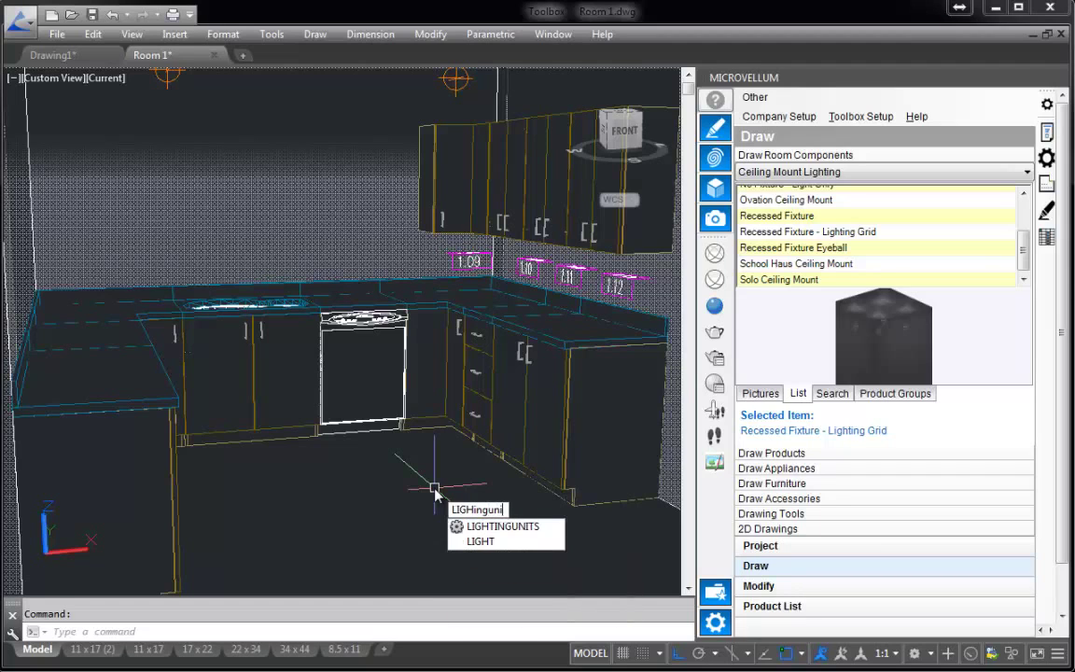
key(Return)
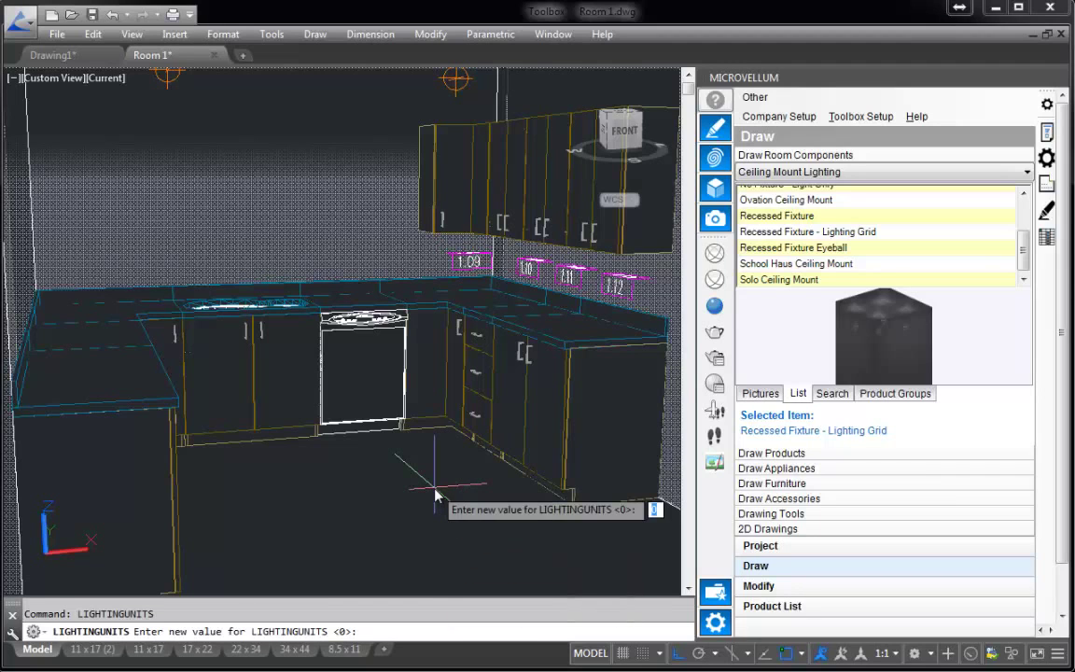
text(1)
key(Return)
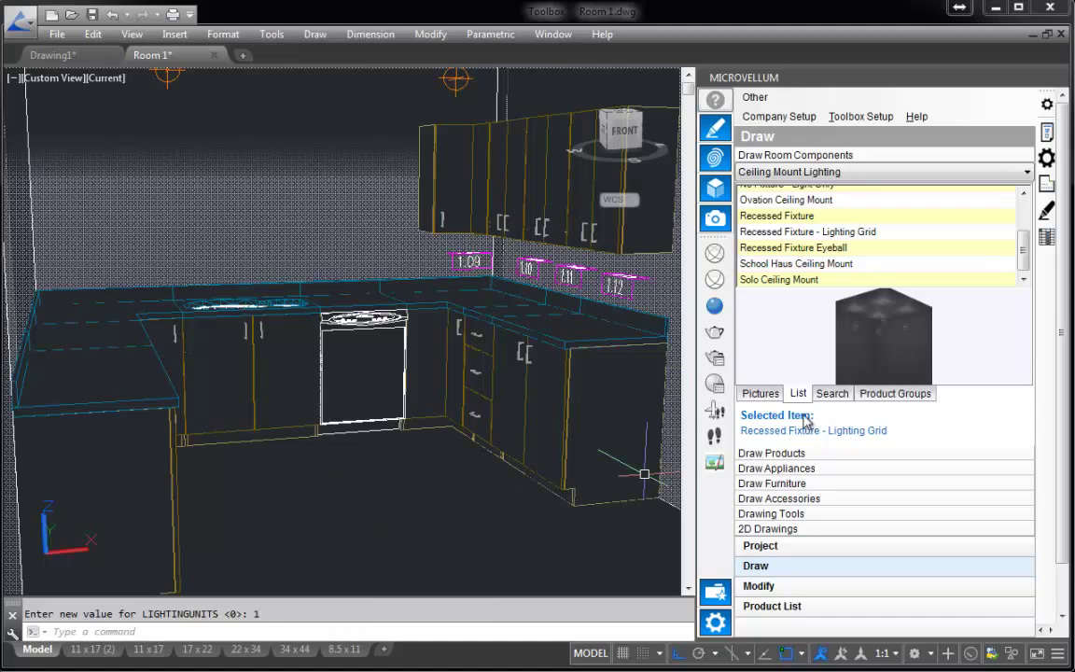
- Render the kitchen view again from the advanced render settings with the Low preset, and close the rendering
click(716, 362)
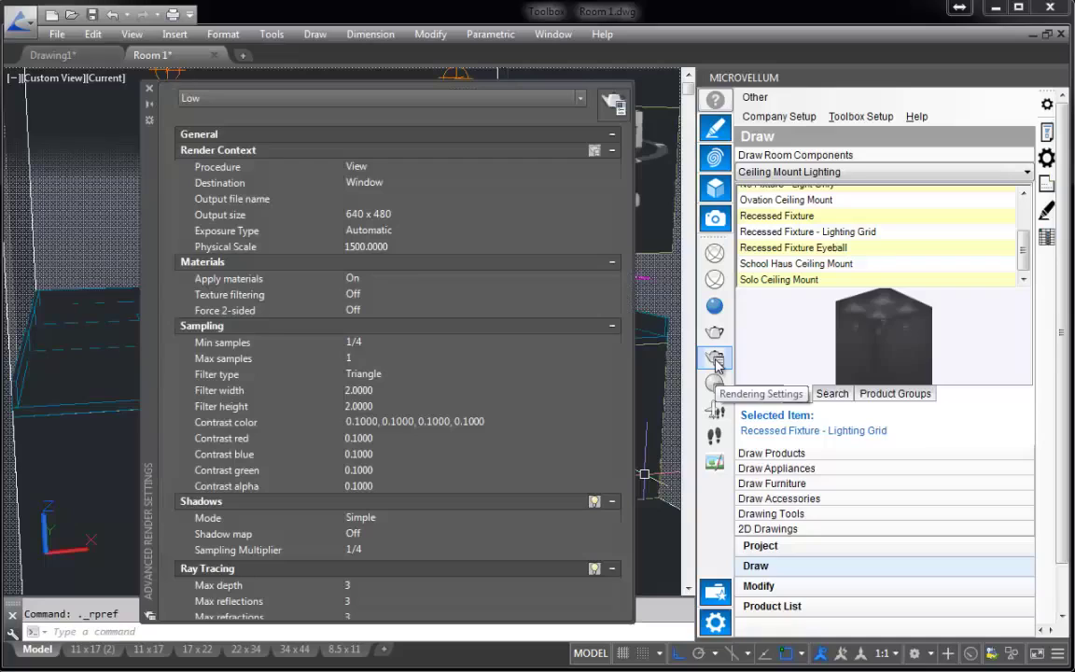
click(615, 105)
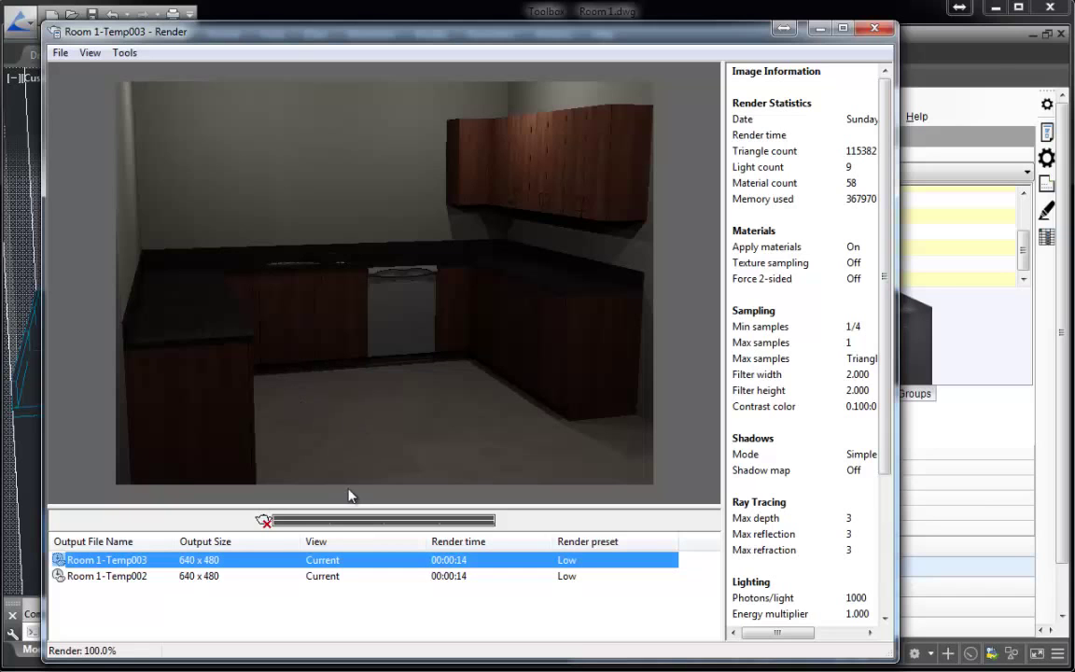
click(875, 29)
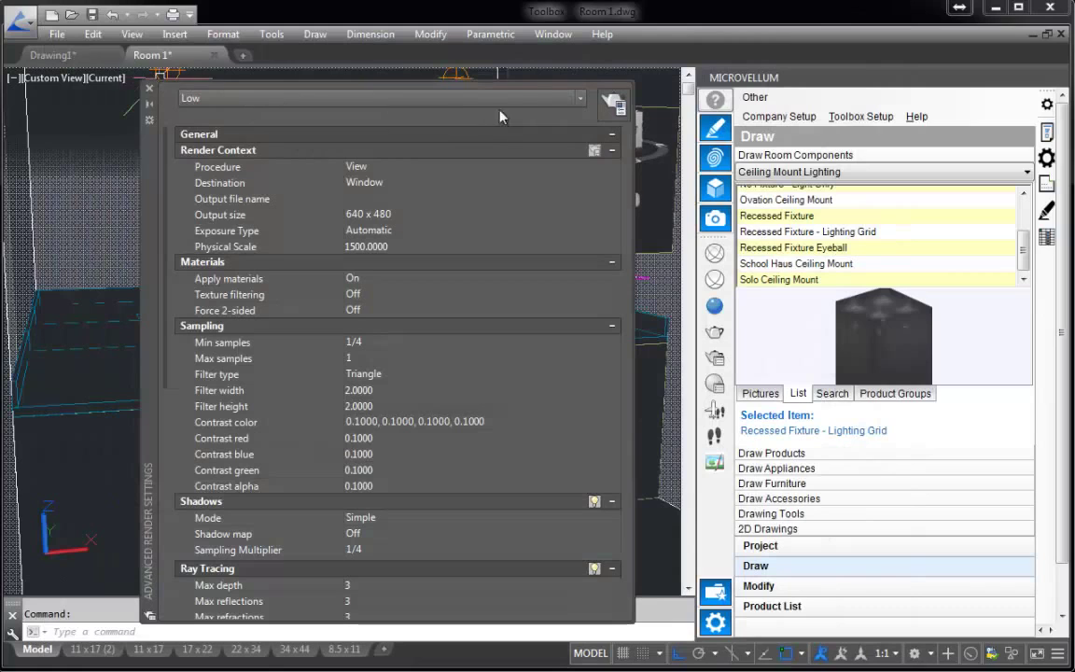
- Switch the render preset to Presentation and render the kitchen view at that quality
click(550, 100)
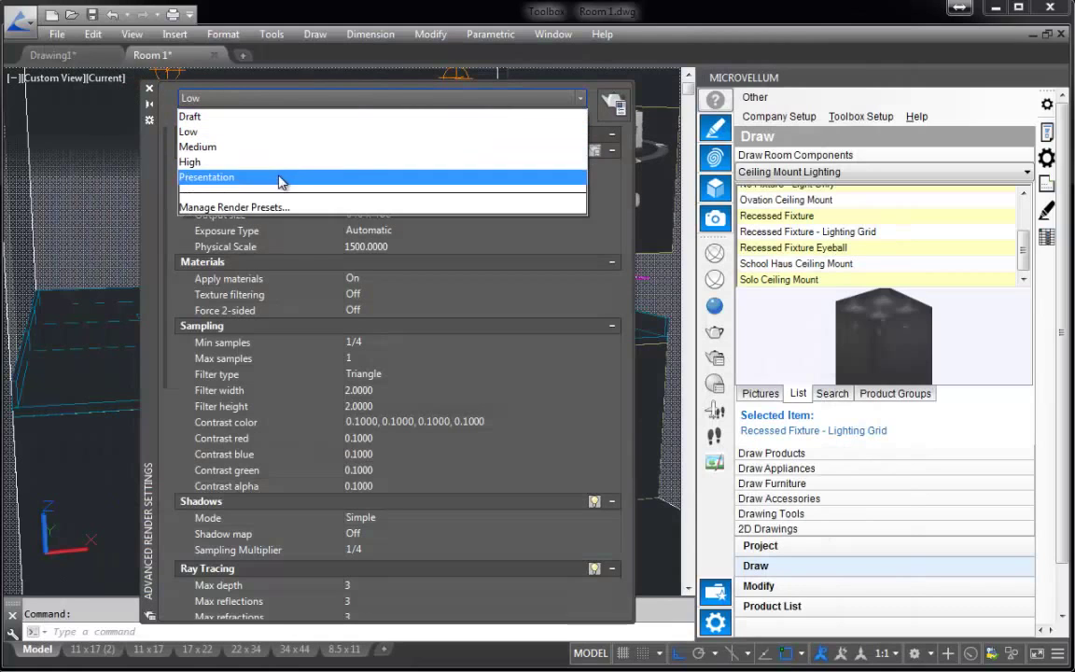
click(264, 178)
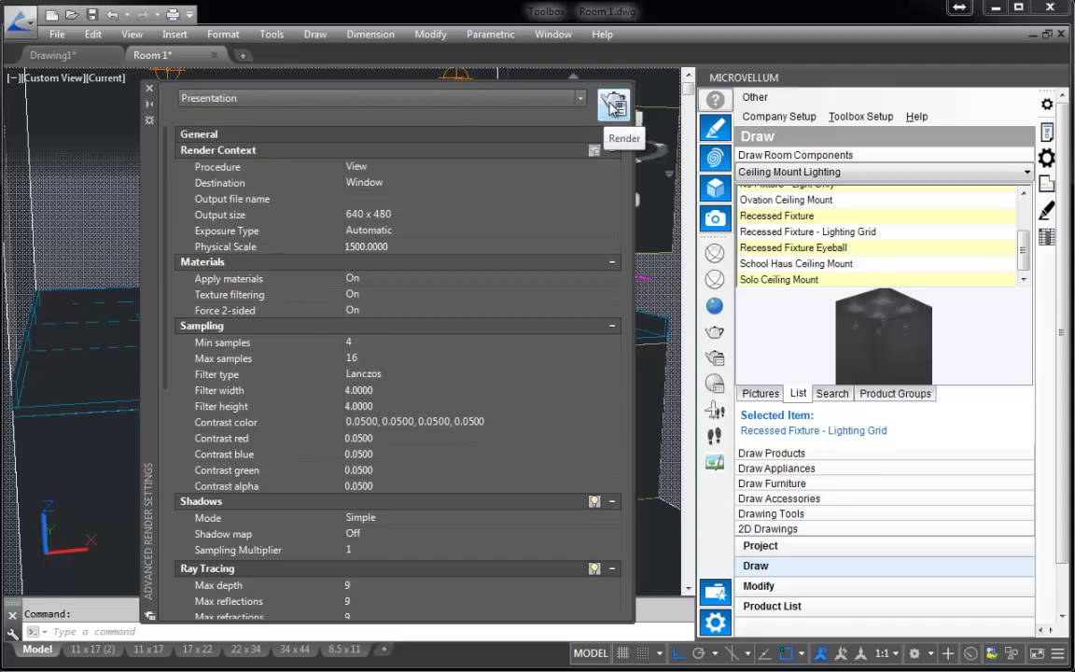
click(614, 105)
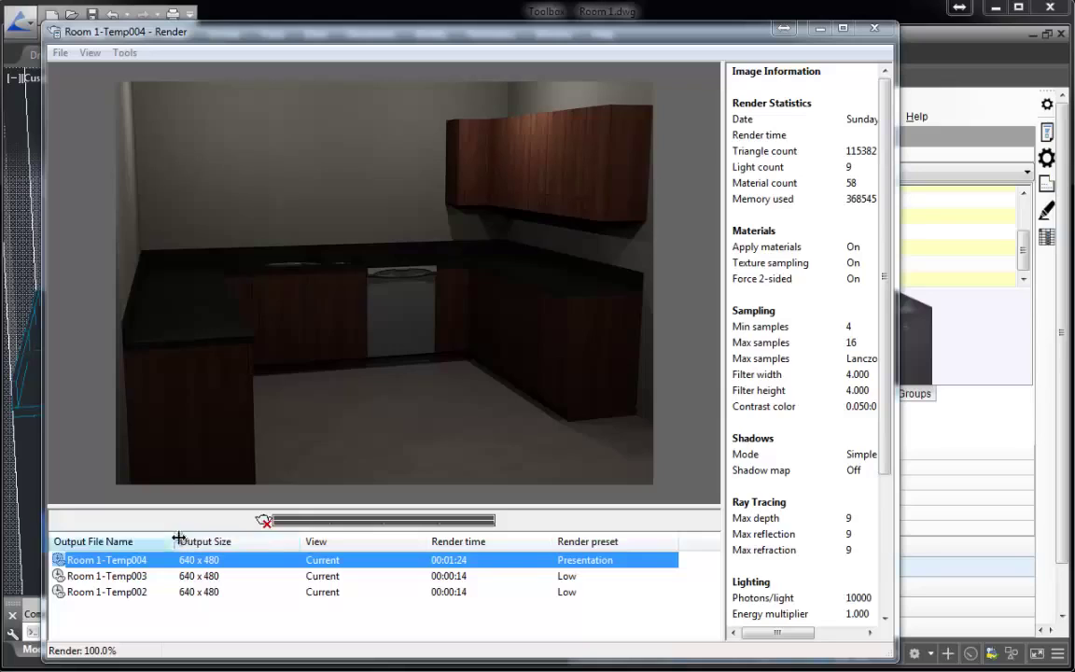
- Compare the Presentation rendering with the two earlier Low renderings in the render history, and close the rendering and the advanced render settings
click(131, 575)
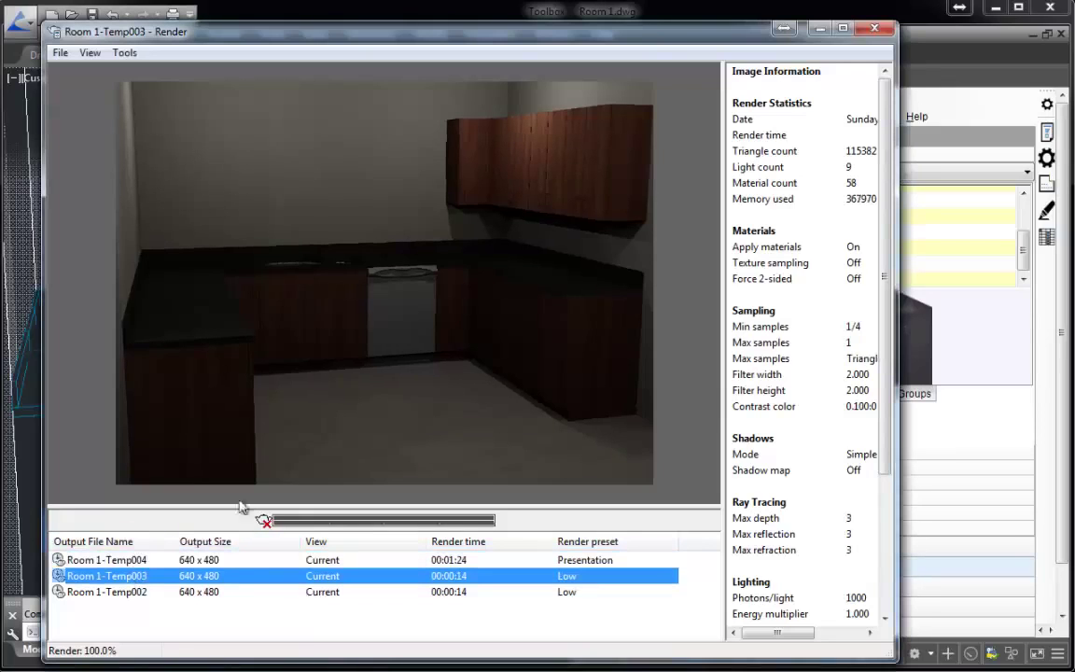
click(121, 592)
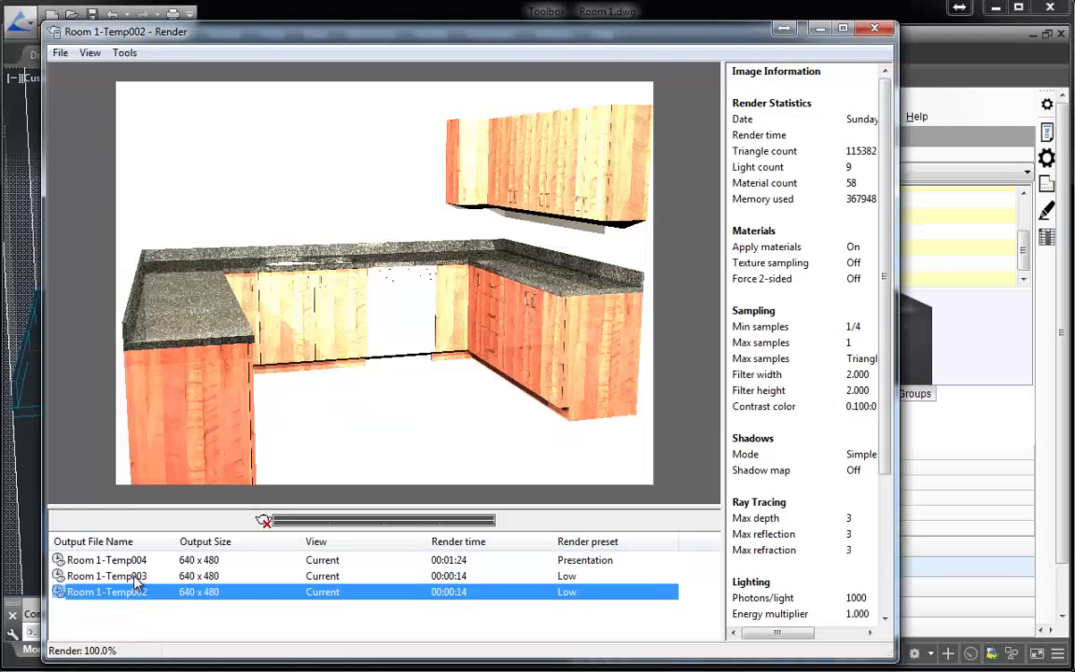
click(135, 578)
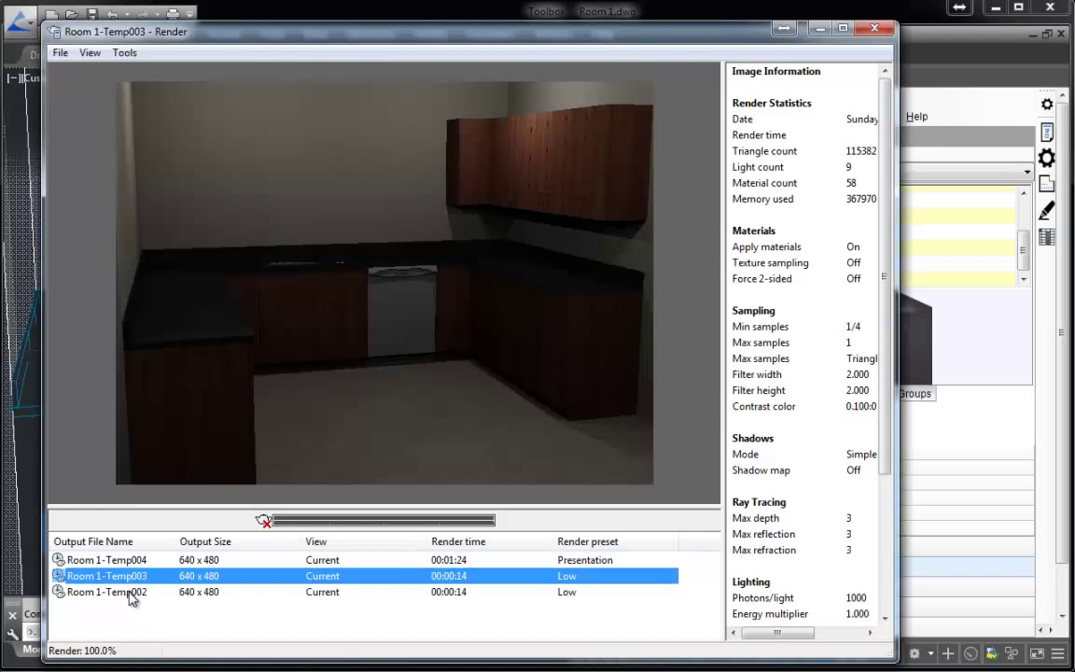
click(131, 594)
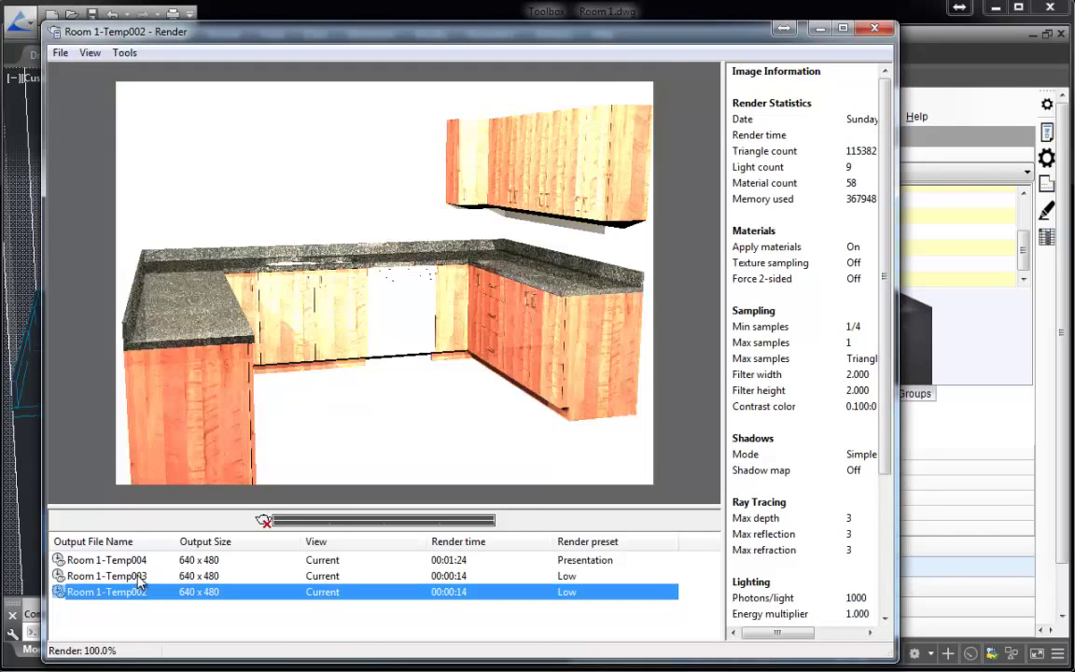
click(138, 578)
click(138, 561)
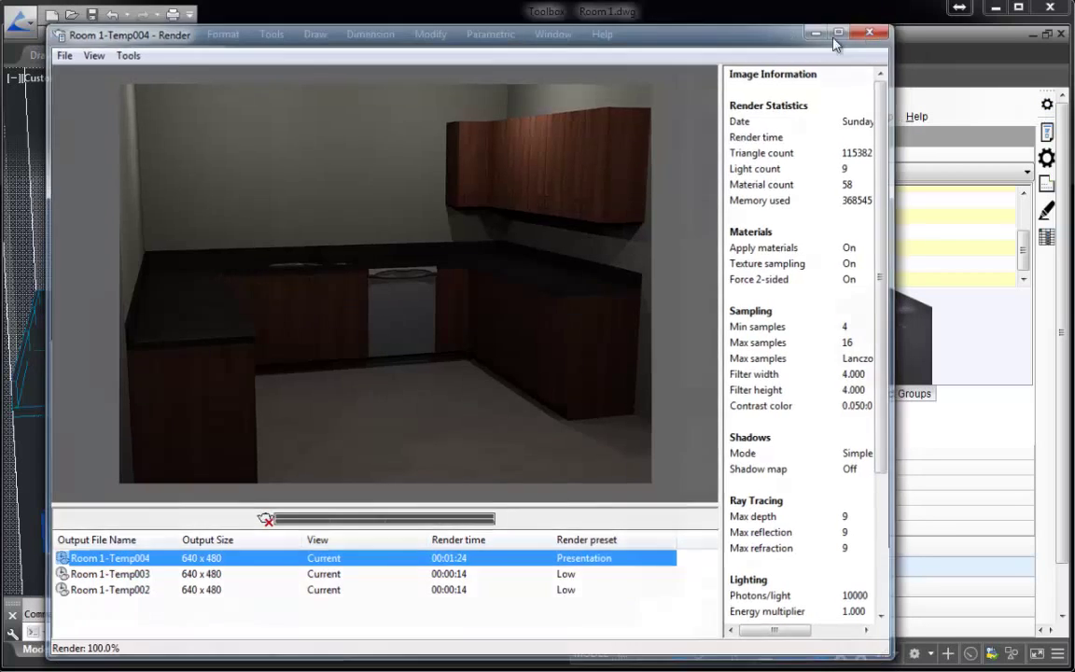
click(873, 31)
click(150, 91)
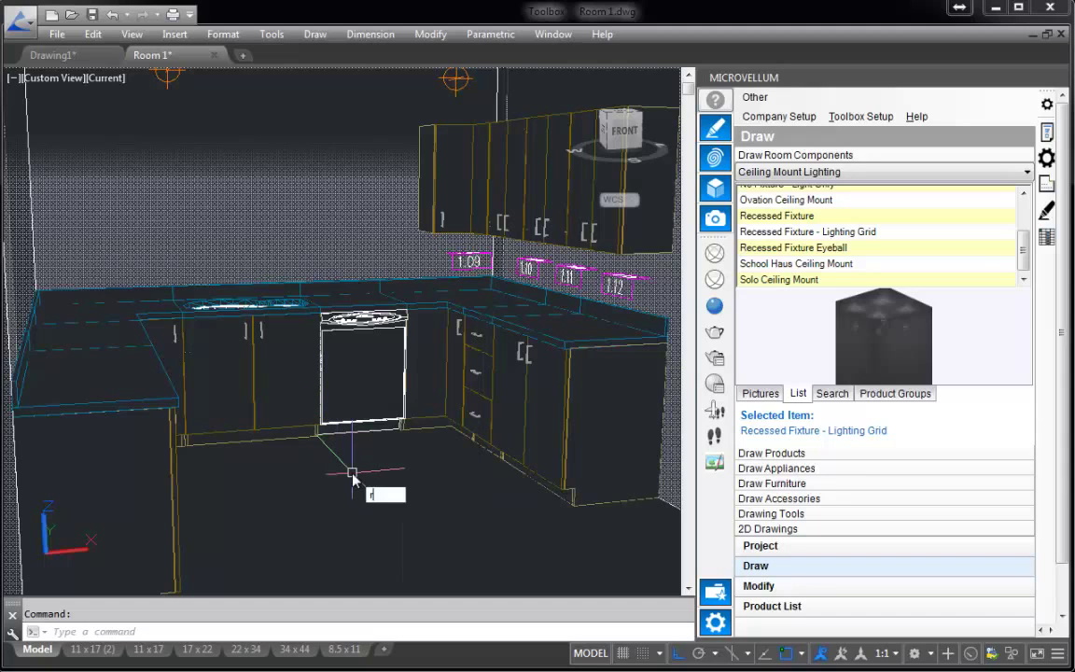
- Set the rendered exposure brightness to 75 with RENDEREXPOSURE and render the kitchen view again using the Presentation preset
text(nder)
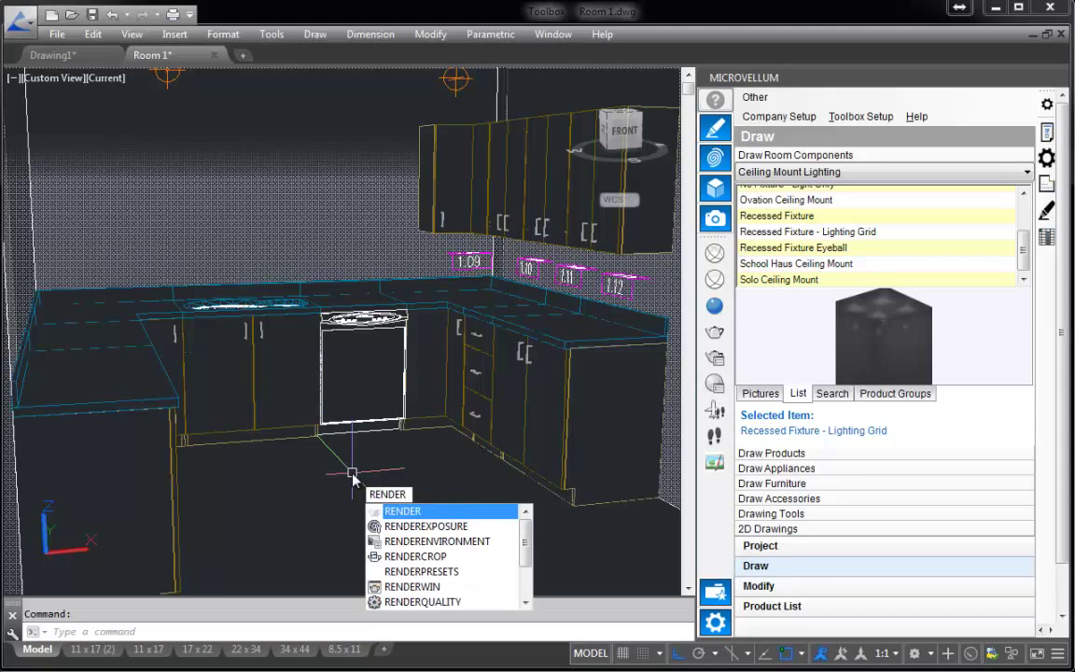
key(Down)
key(Return)
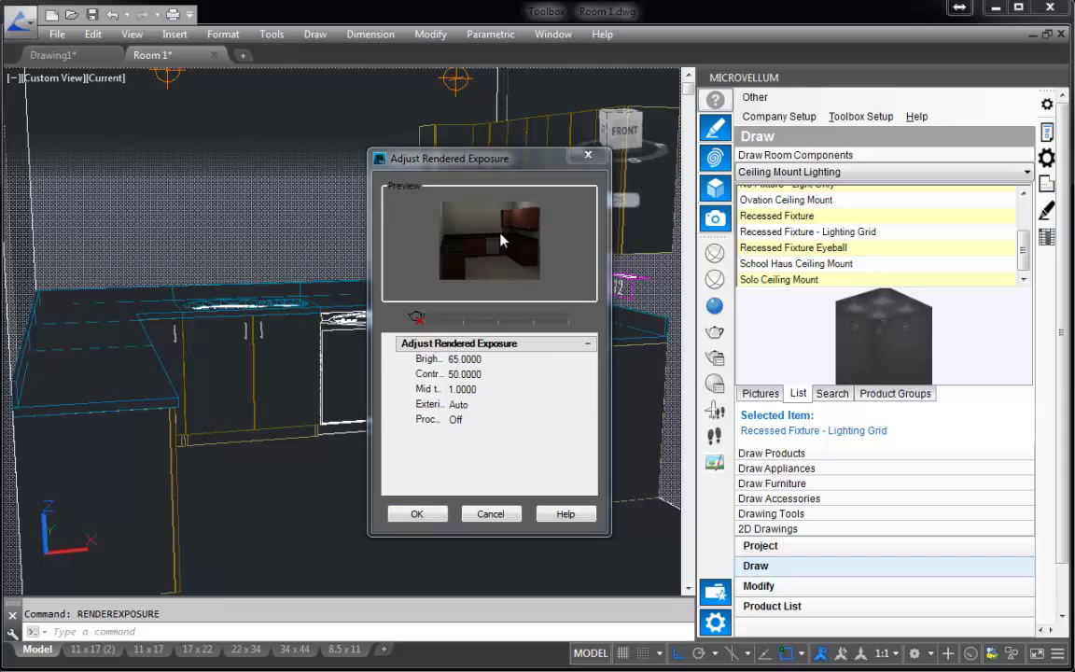
click(464, 360)
drag(460, 359, 440, 363)
text(75)
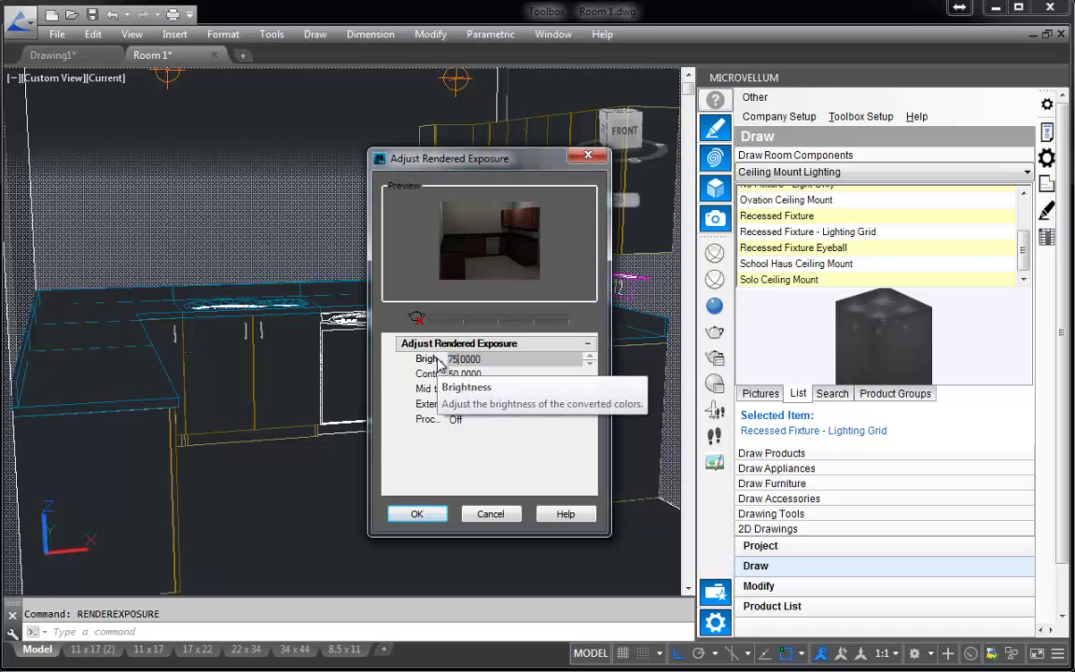
key(Return)
click(521, 374)
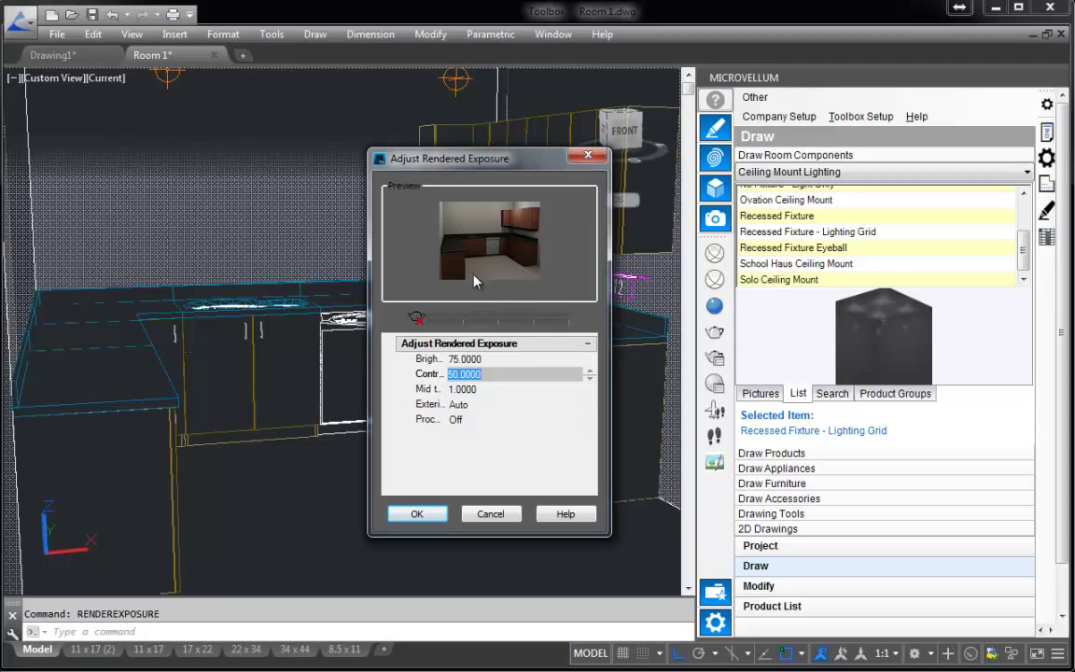
click(417, 514)
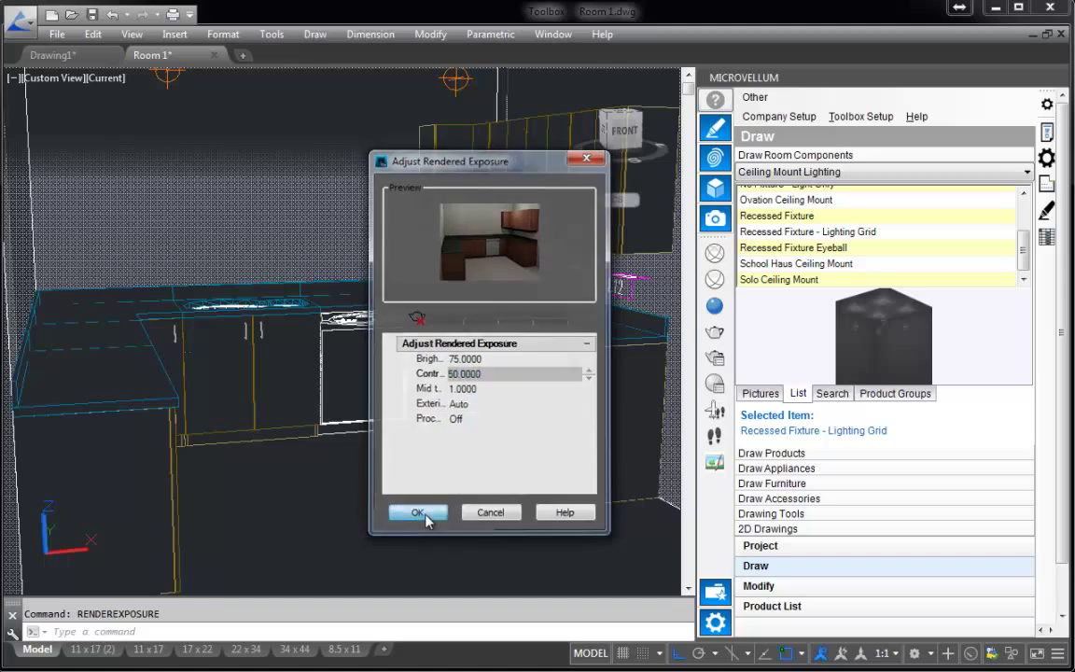
click(716, 359)
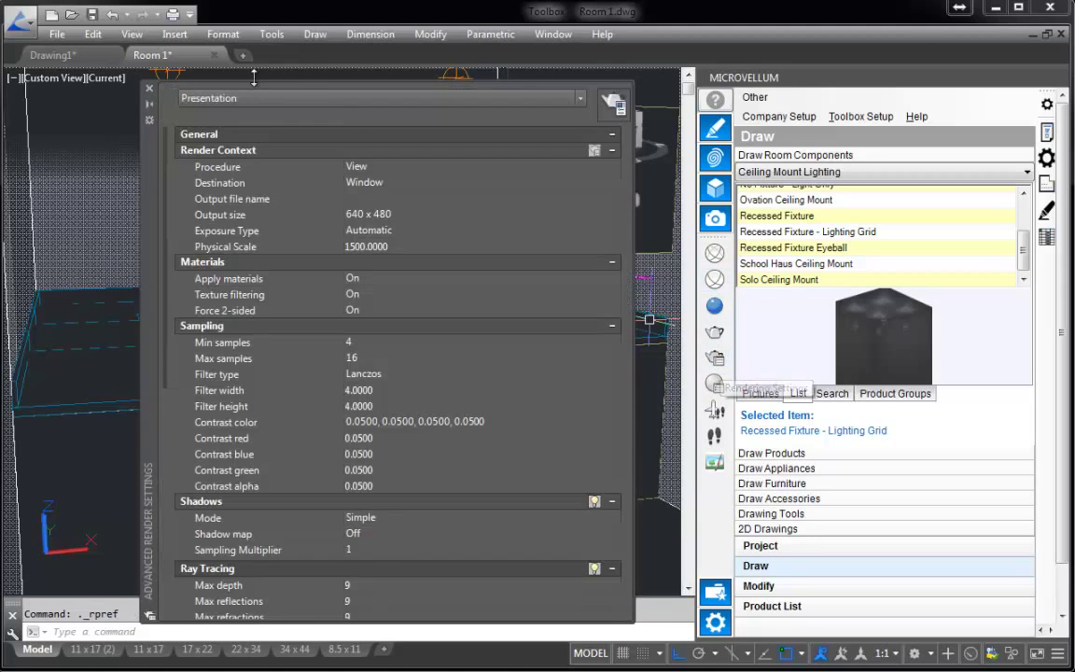
click(613, 108)
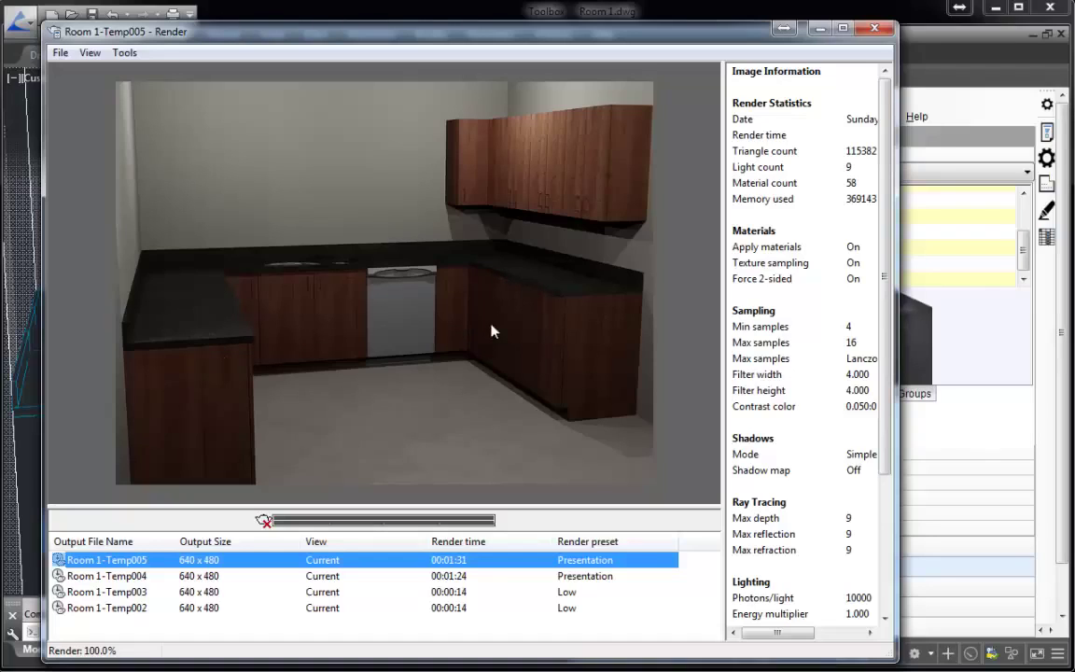
- Start saving the latest rendering as an image file on the Desktop, and cancel without saving it
click(60, 52)
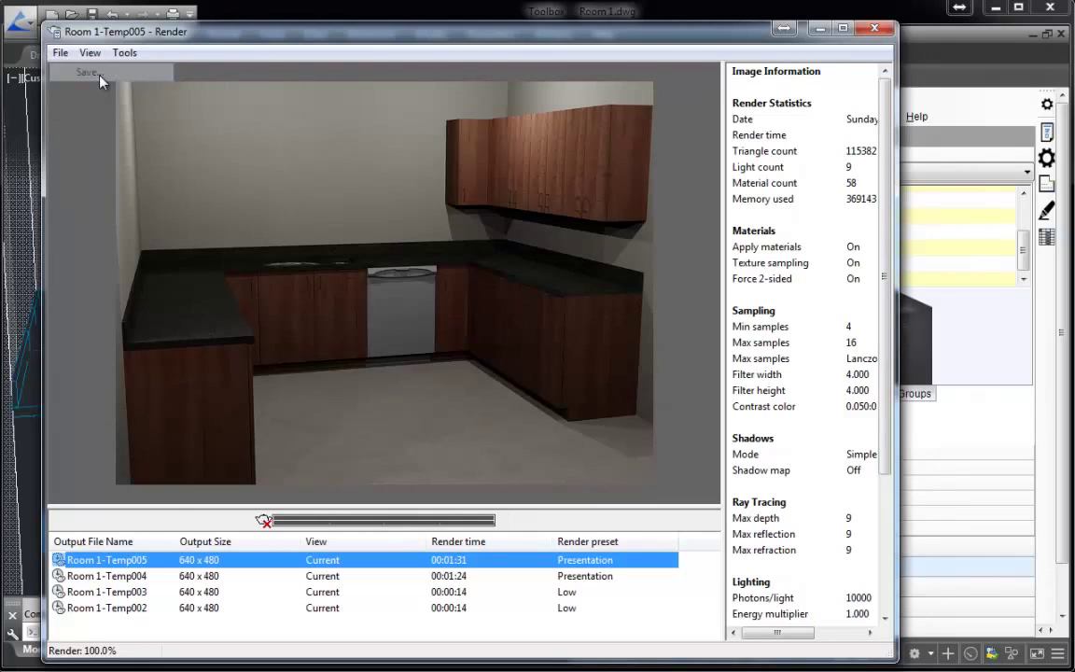
click(89, 71)
click(250, 404)
click(401, 510)
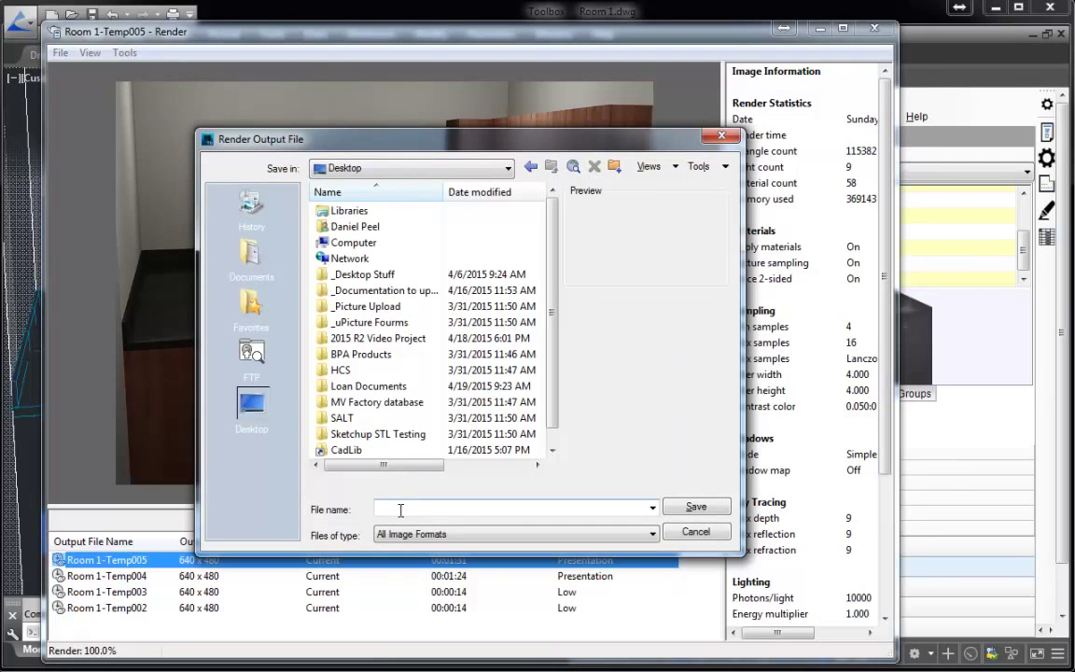
click(696, 532)
drag(604, 39, 609, 33)
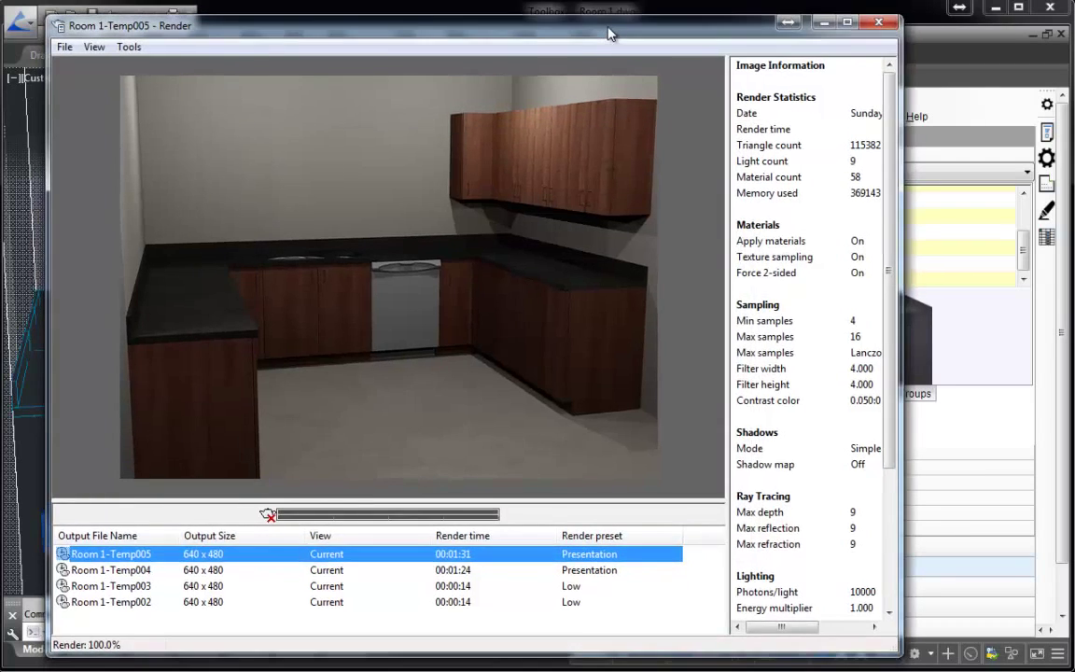